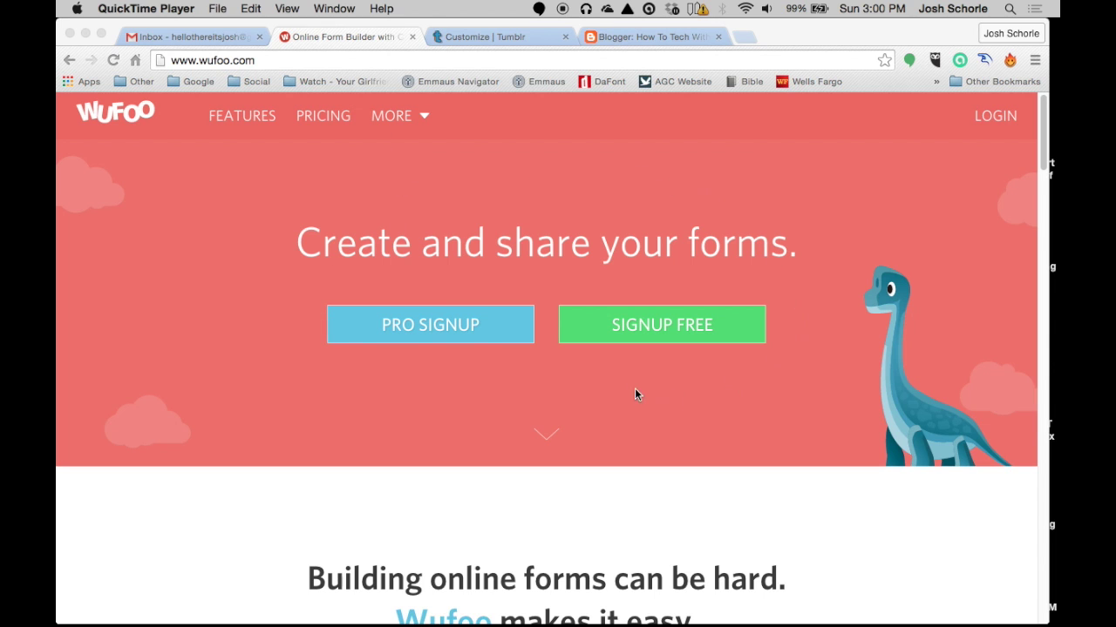
Sign up for a free Wufoo account with an email address, a password entered twice, and an account URL
click(654, 328)
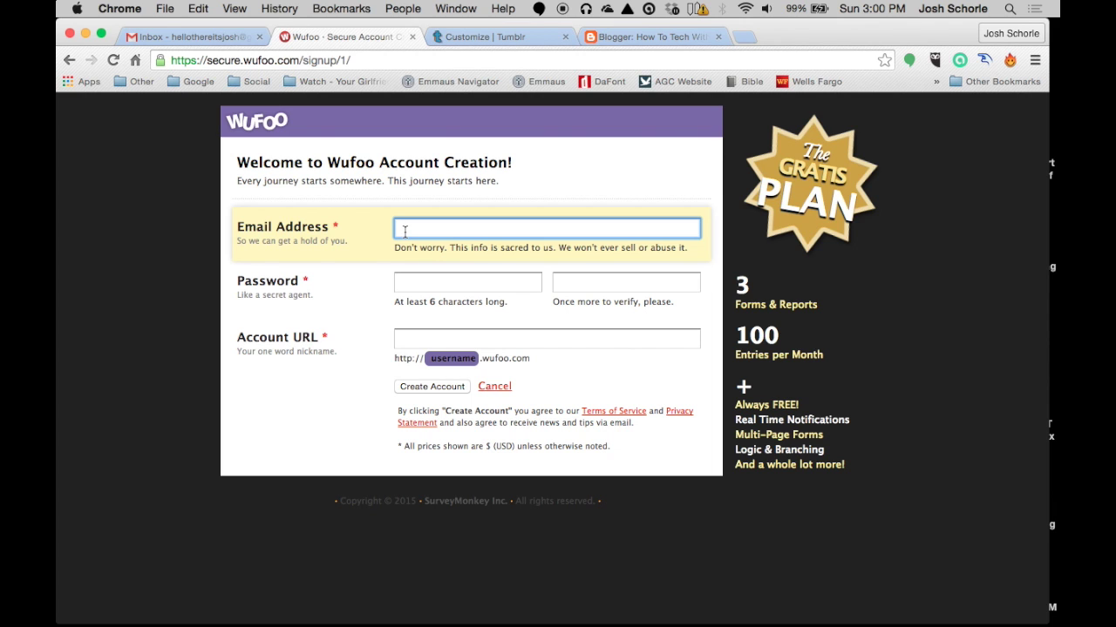
key(Tab)
text(****************)
key(Tab)
text(****************)
key(Tab)
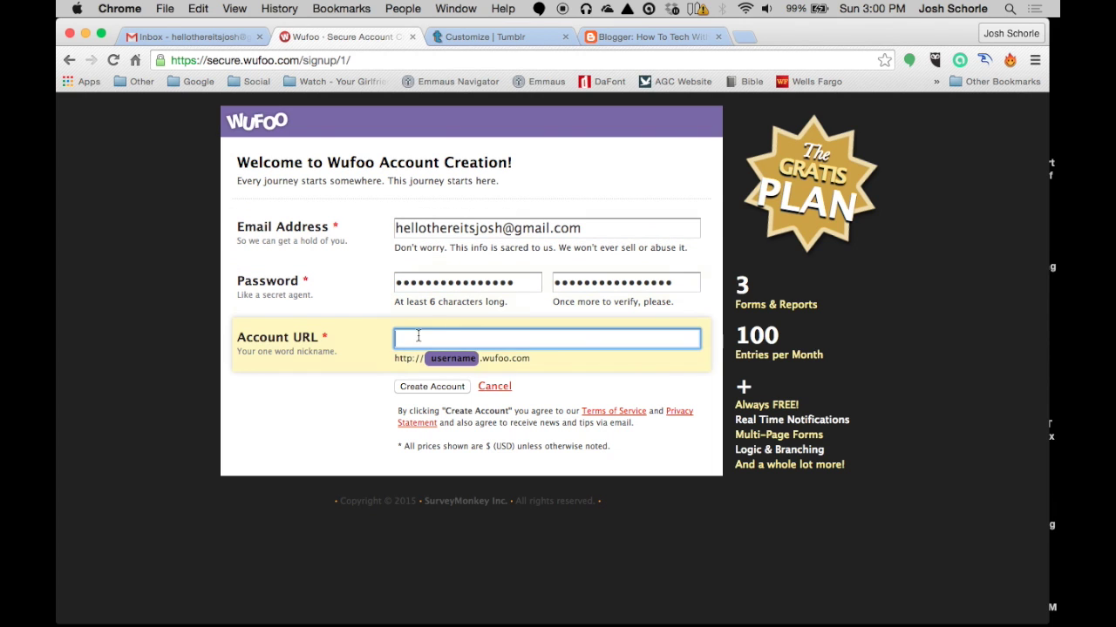
text(hellothereitsjosh)
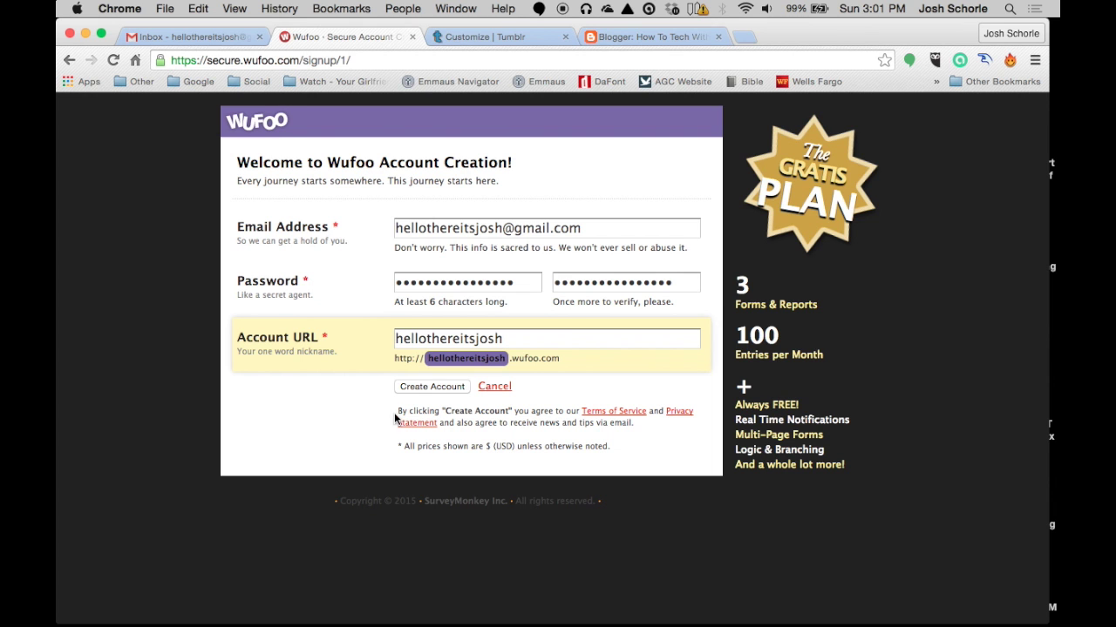
click(427, 389)
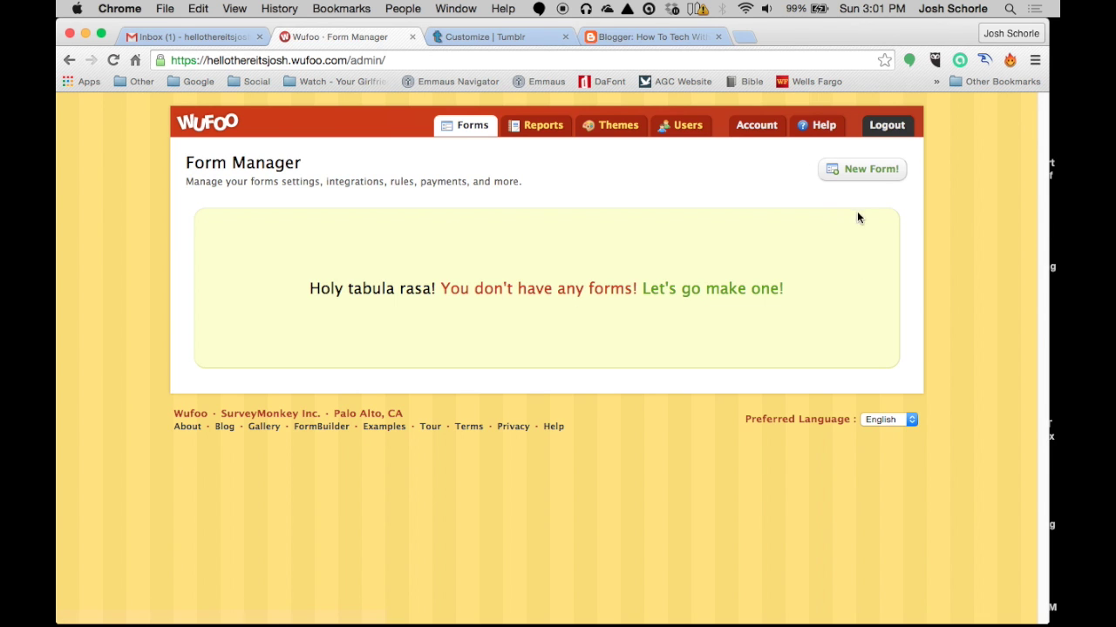
Create a new form named 'Contact' with the description 'Fill out my form to contact me'
click(850, 170)
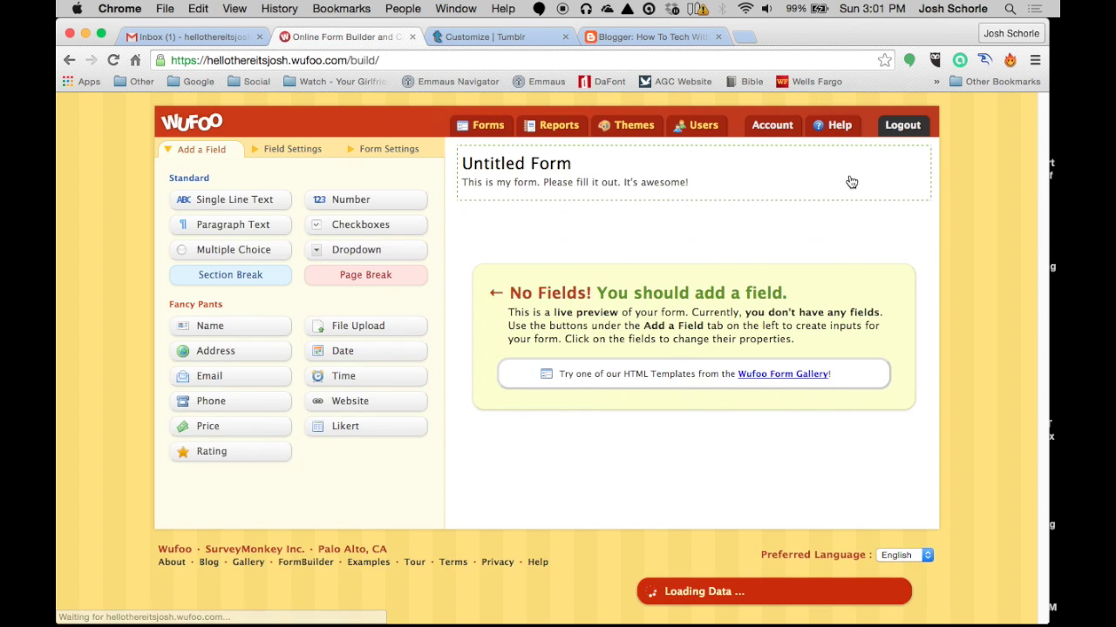
click(507, 164)
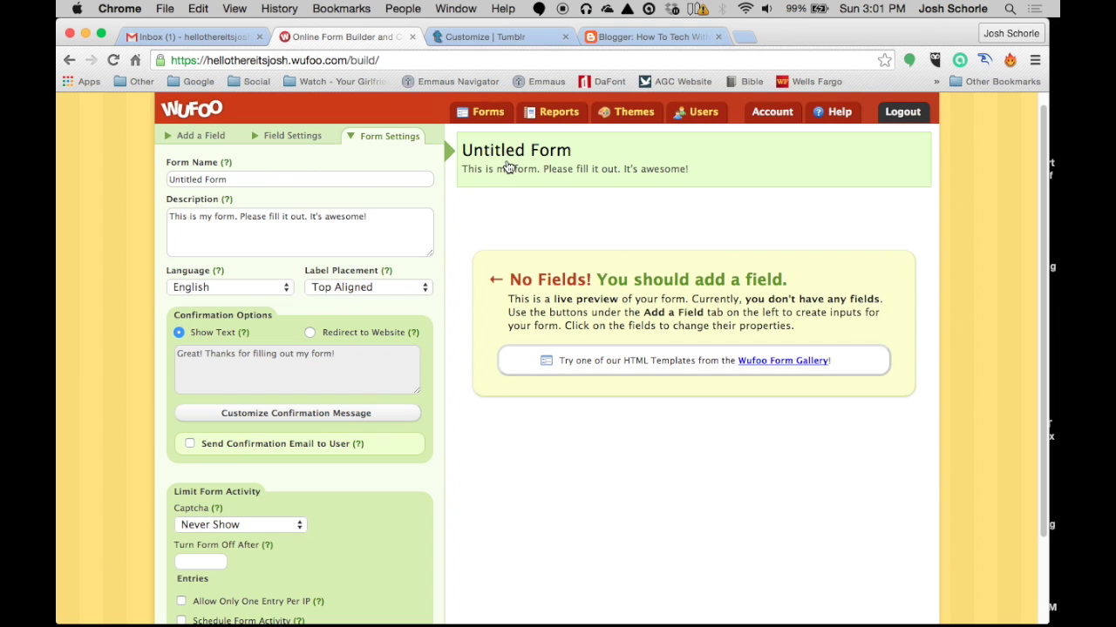
drag(282, 180, 164, 170)
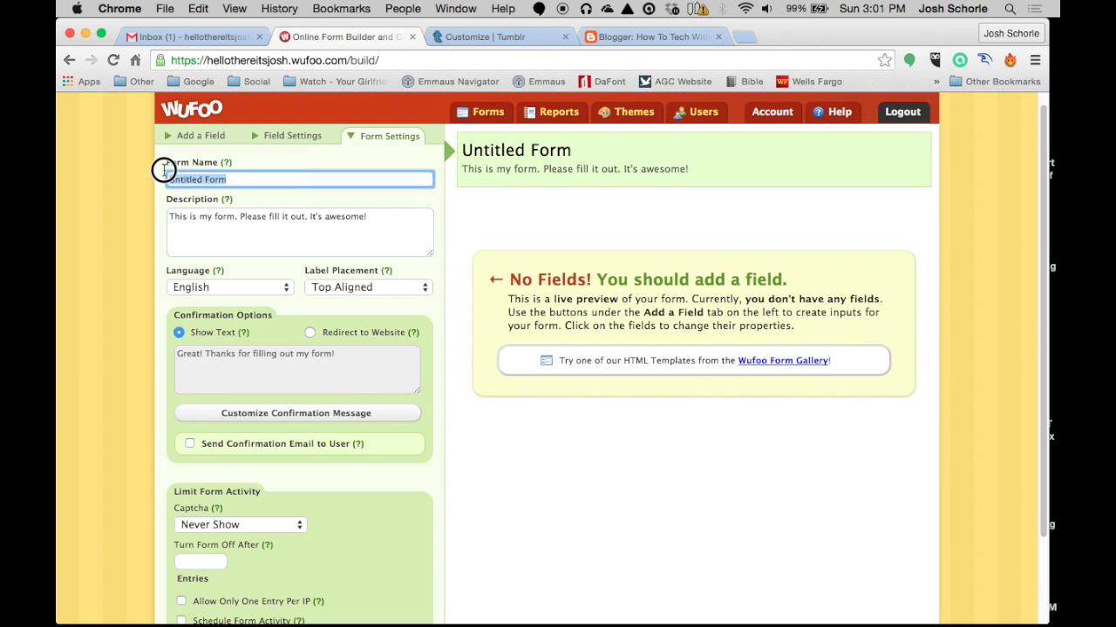
text(Co)
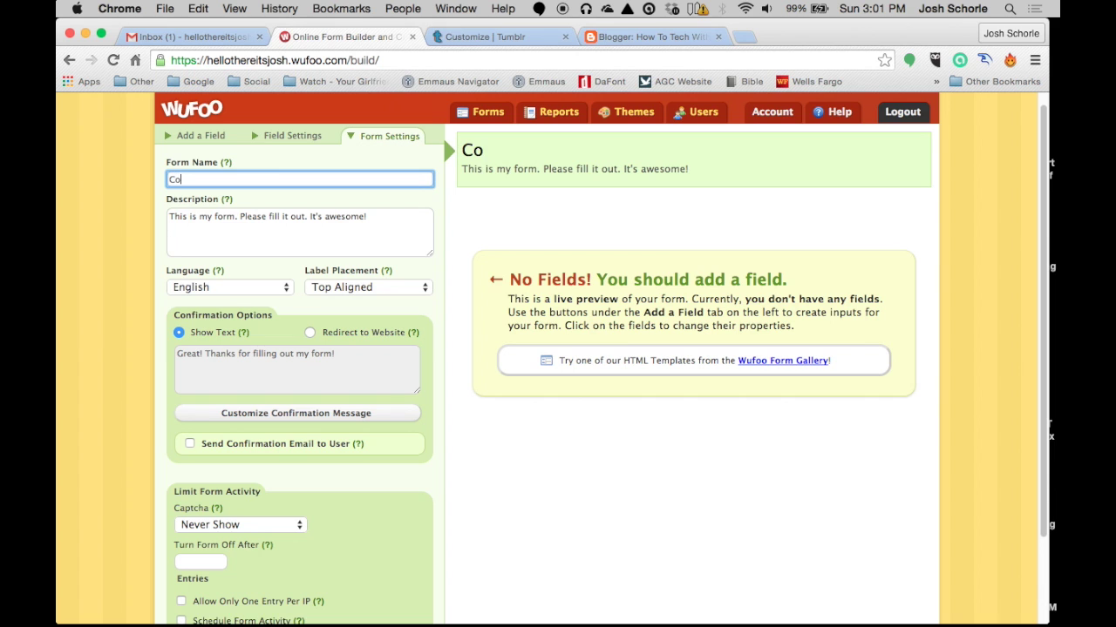
text(ntact)
drag(377, 218, 144, 216)
text(Fill ou)
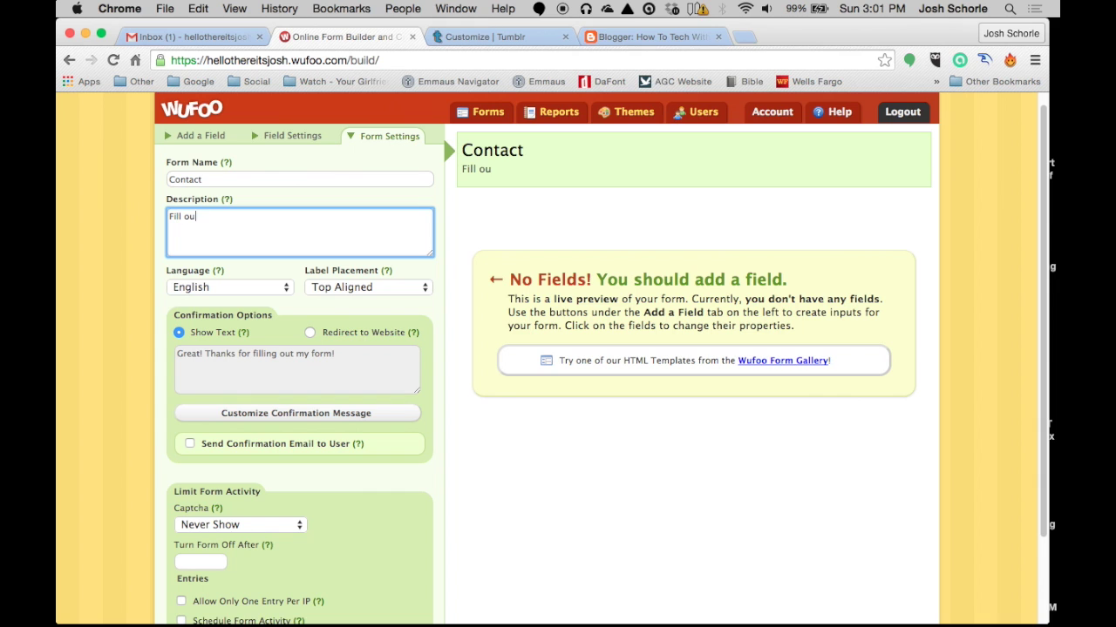
text(t my form to contact me)
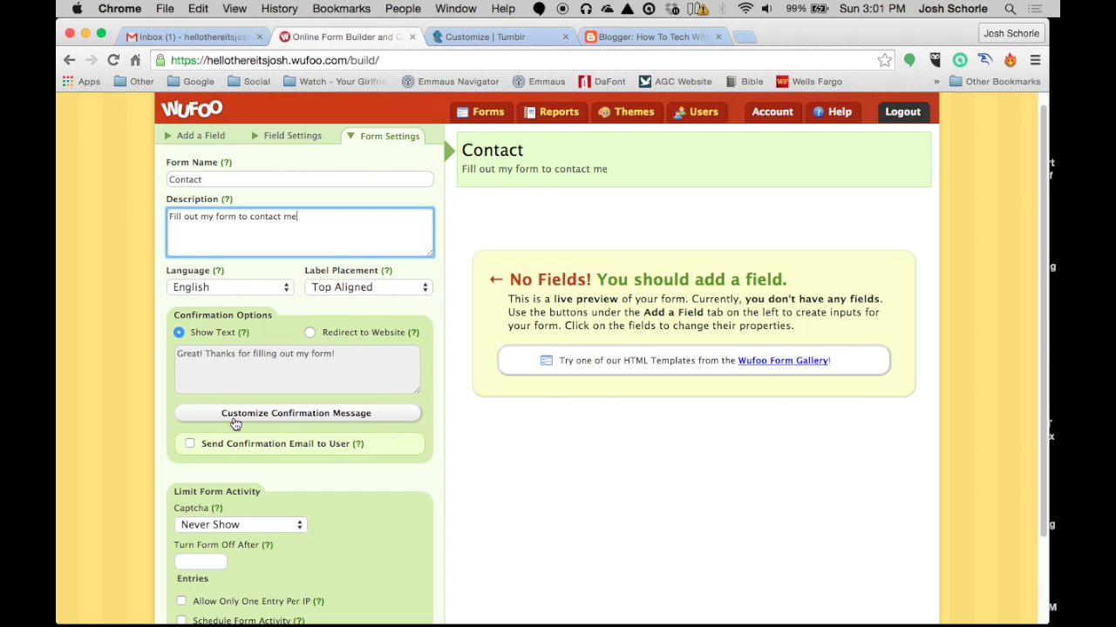
Try customizing the confirmation message, then decline the upgrade and keep the default thank-you text
click(202, 356)
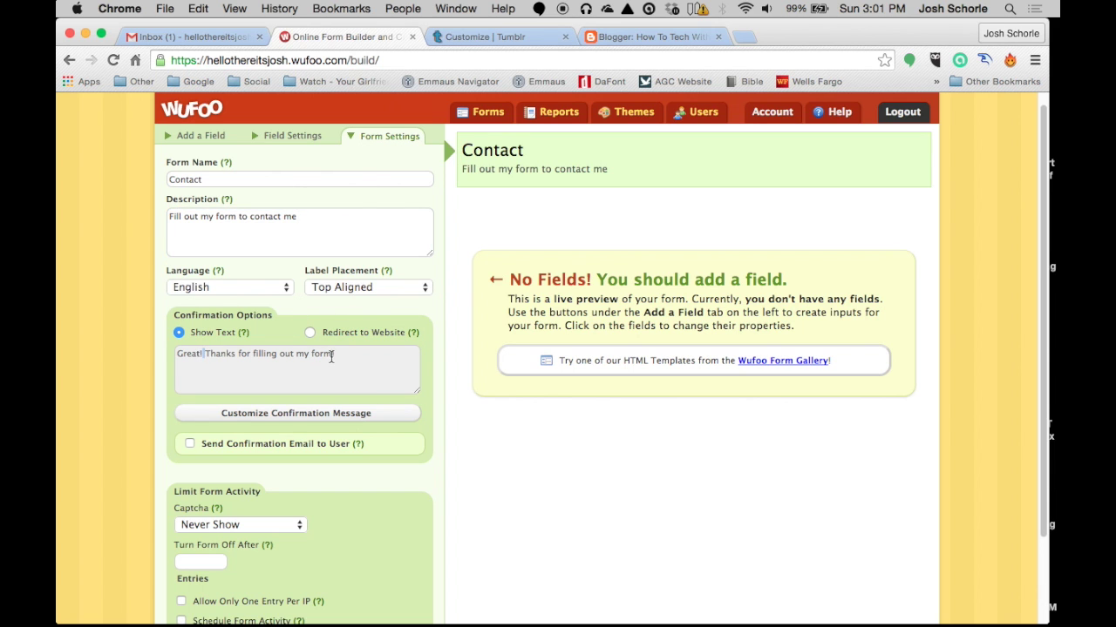
click(341, 354)
drag(334, 354, 162, 361)
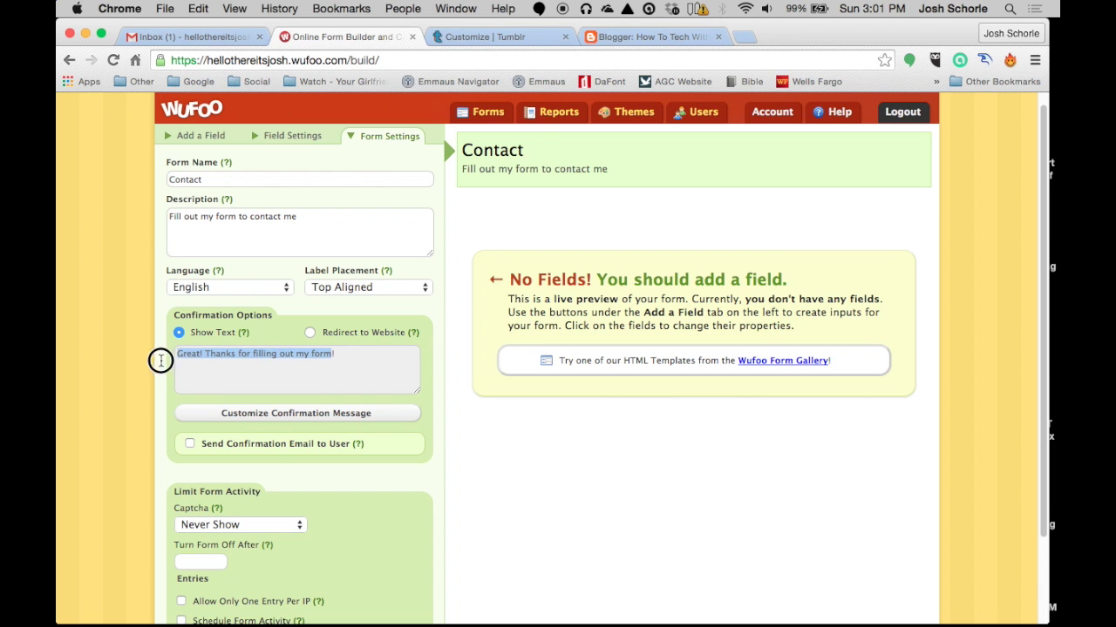
click(336, 354)
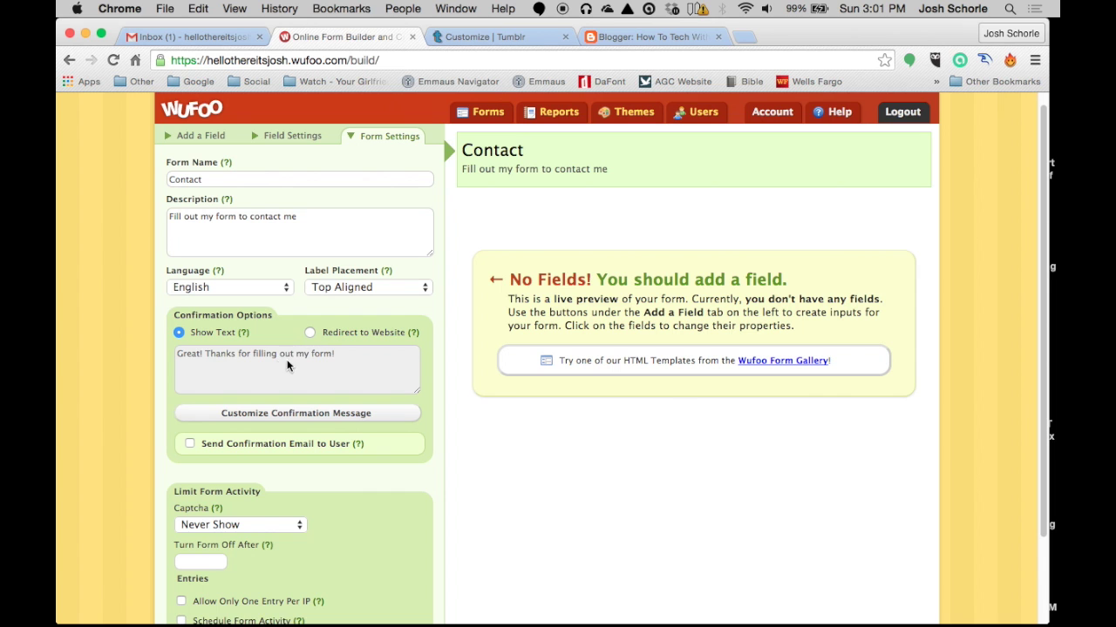
drag(336, 354, 286, 350)
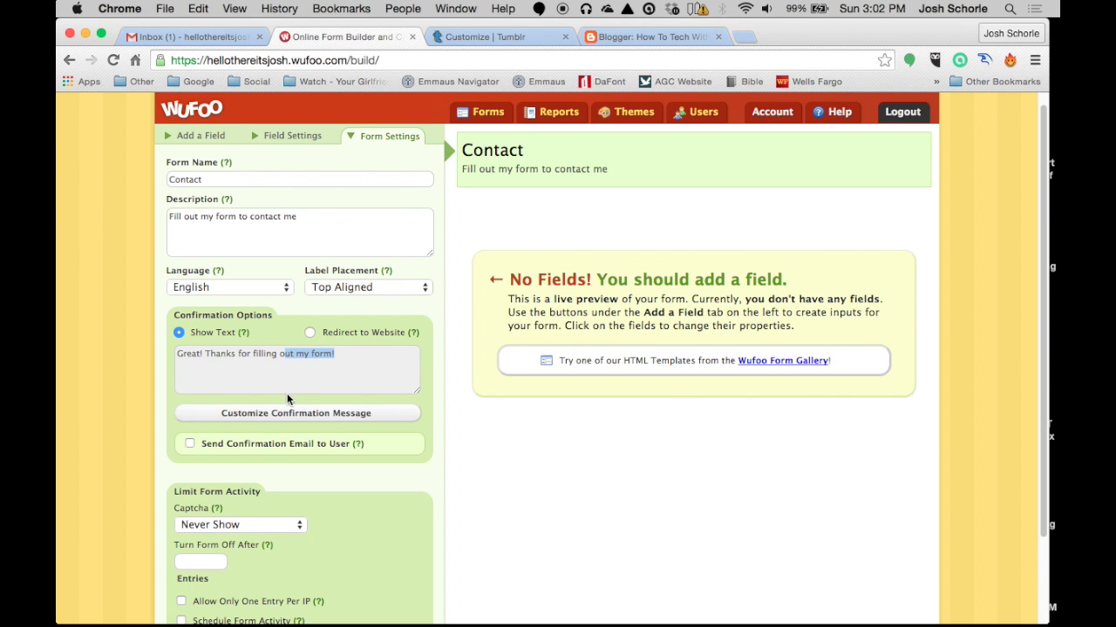
click(308, 416)
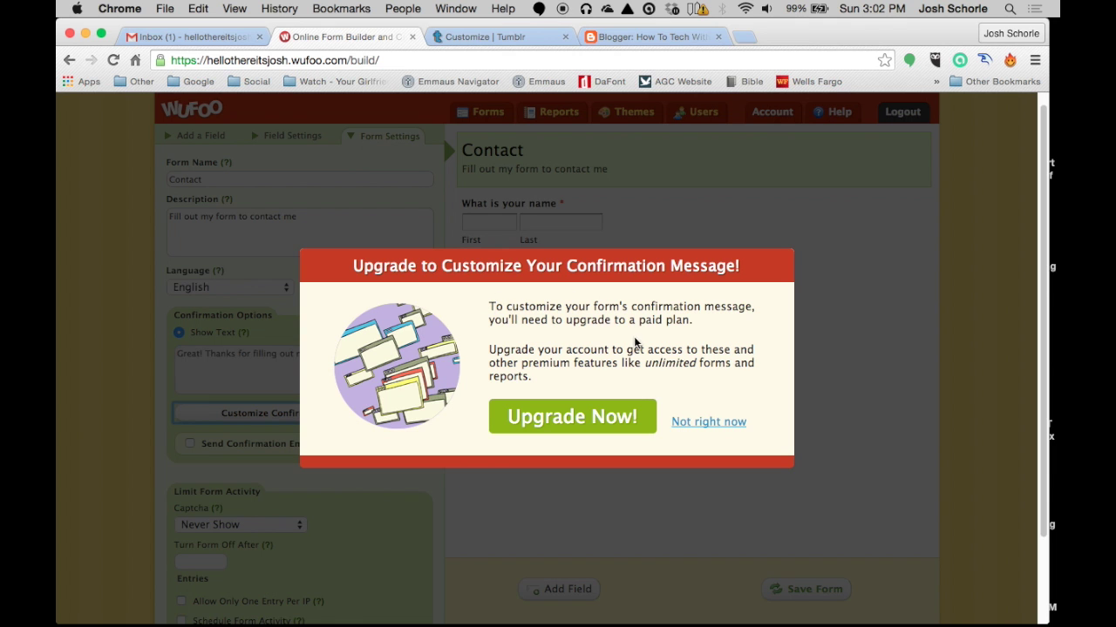
click(735, 424)
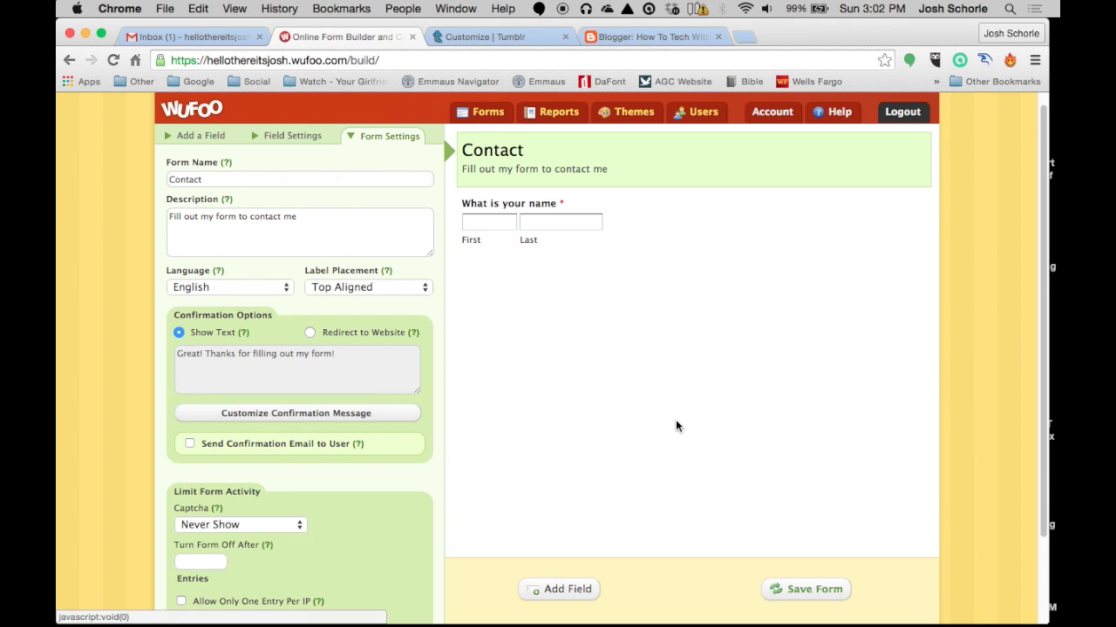
scroll(636, 410, down, 1)
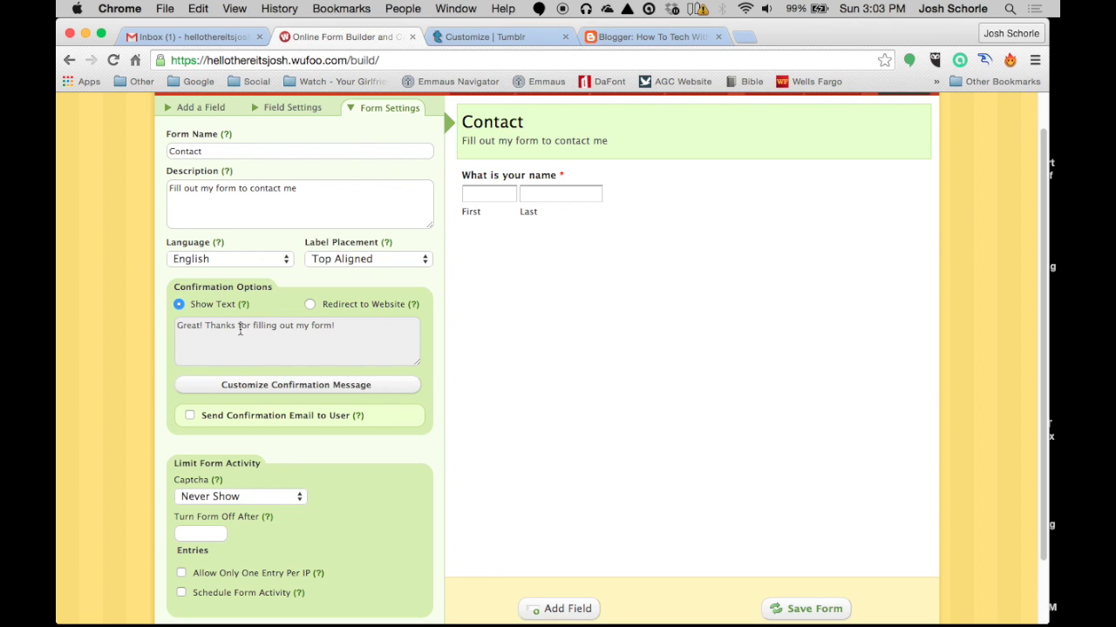
scroll(286, 402, down, 1)
scroll(286, 402, down, 3)
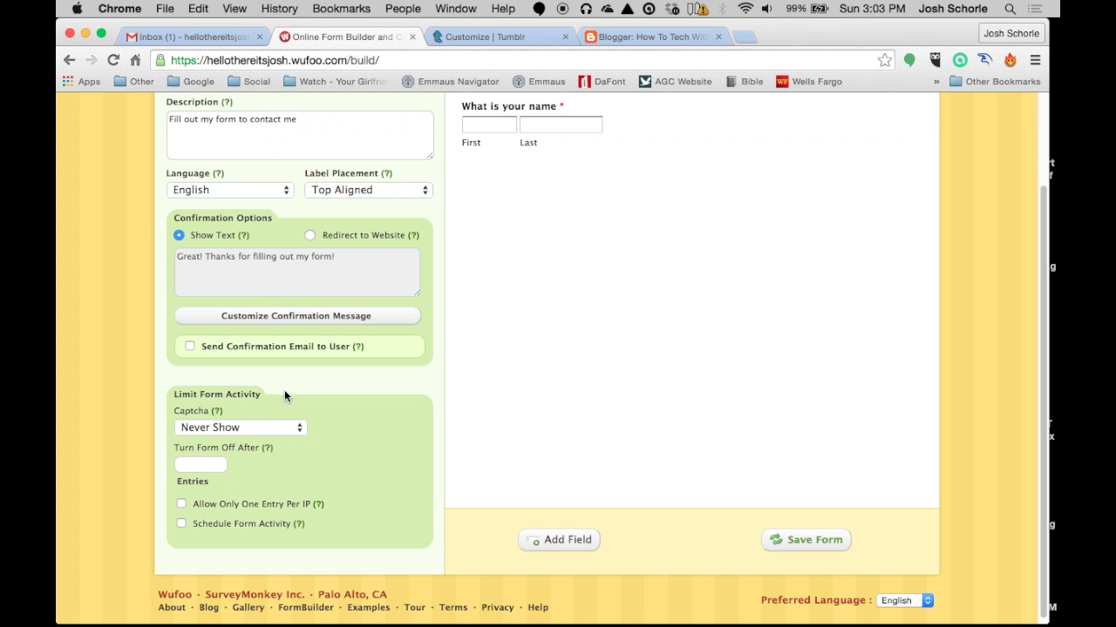
click(189, 347)
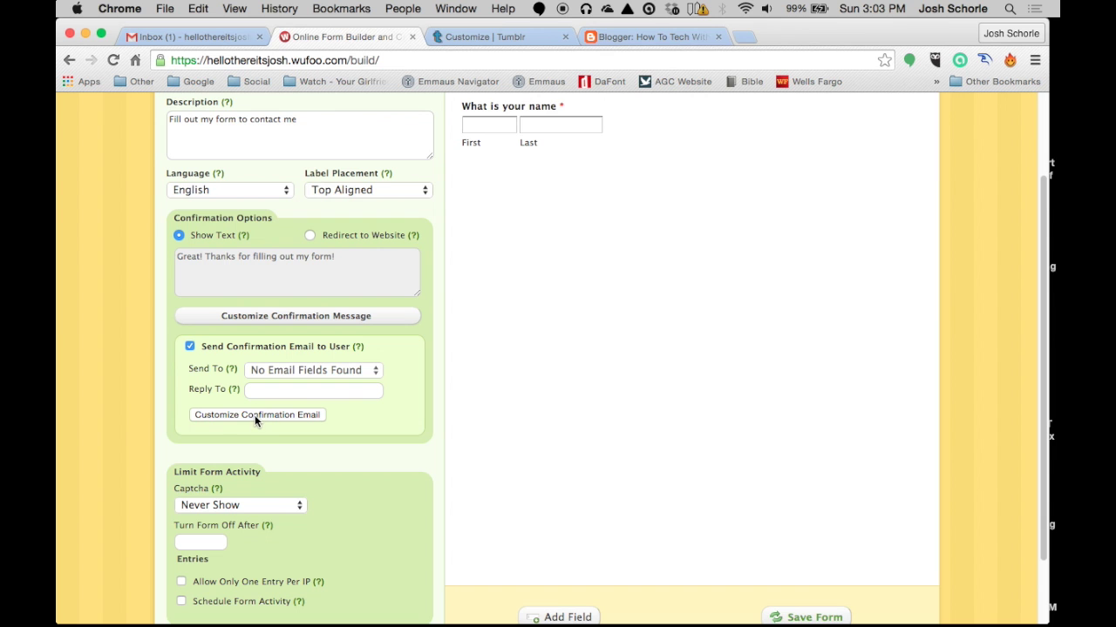
scroll(253, 427, up, 1)
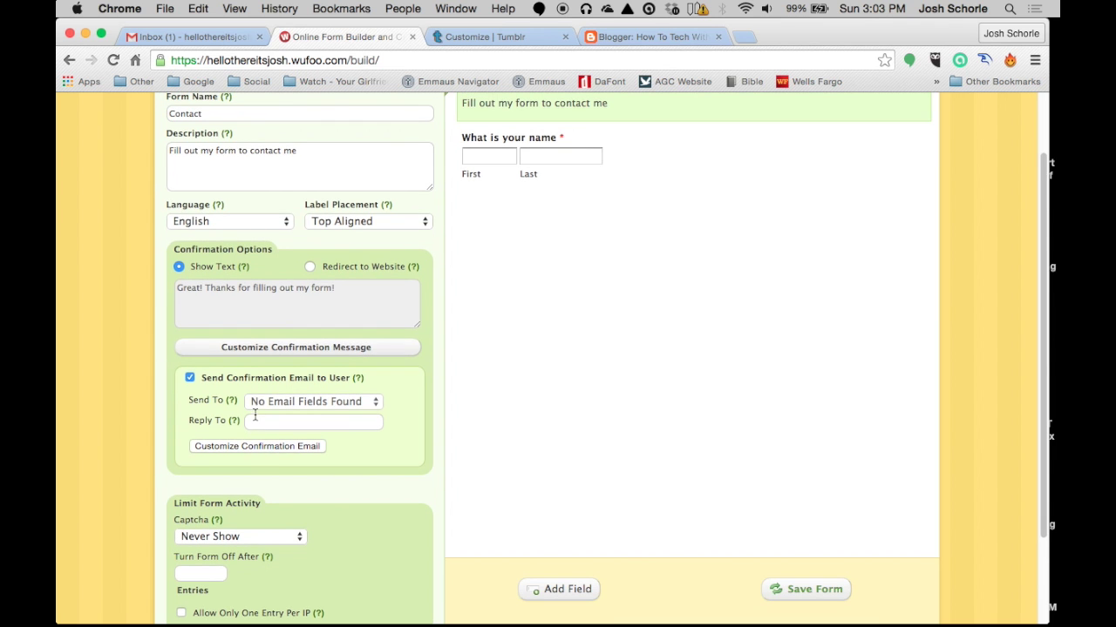
click(253, 446)
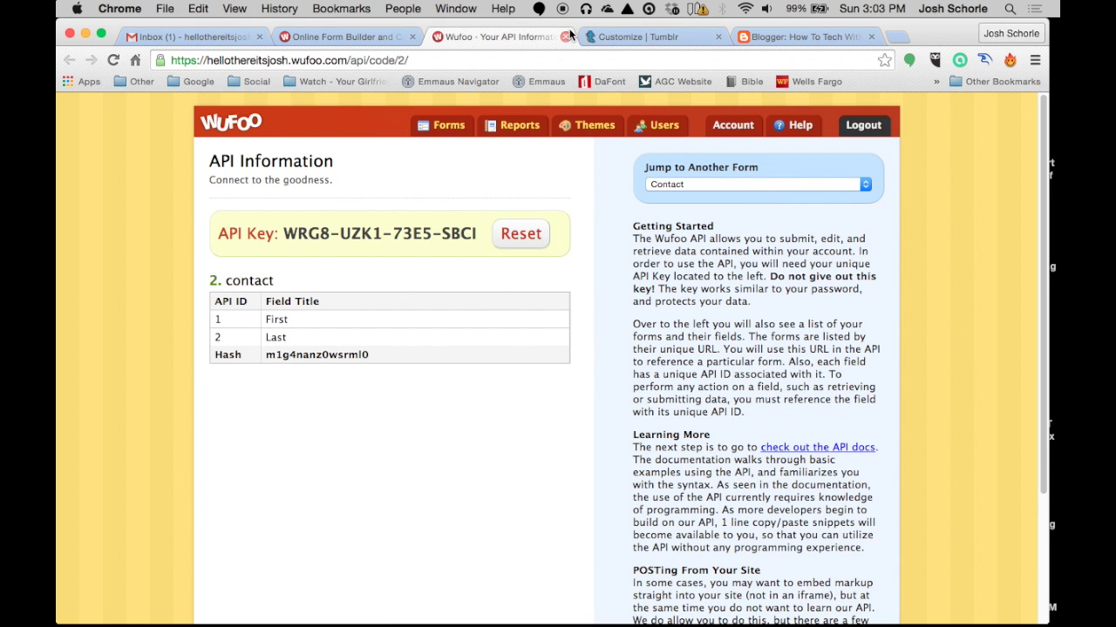
click(564, 37)
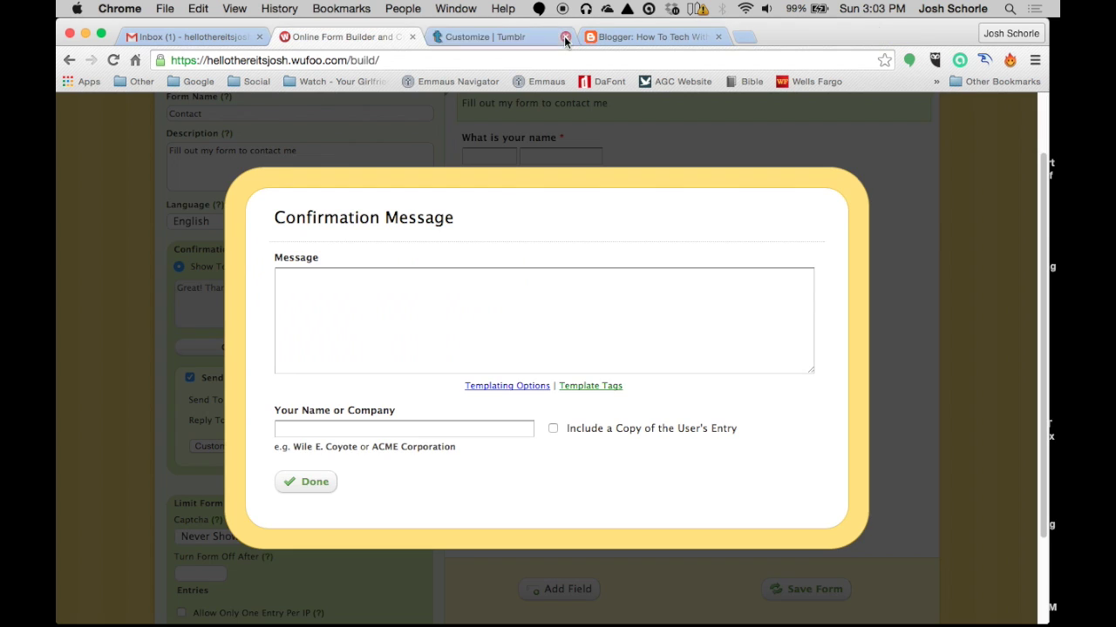
click(306, 483)
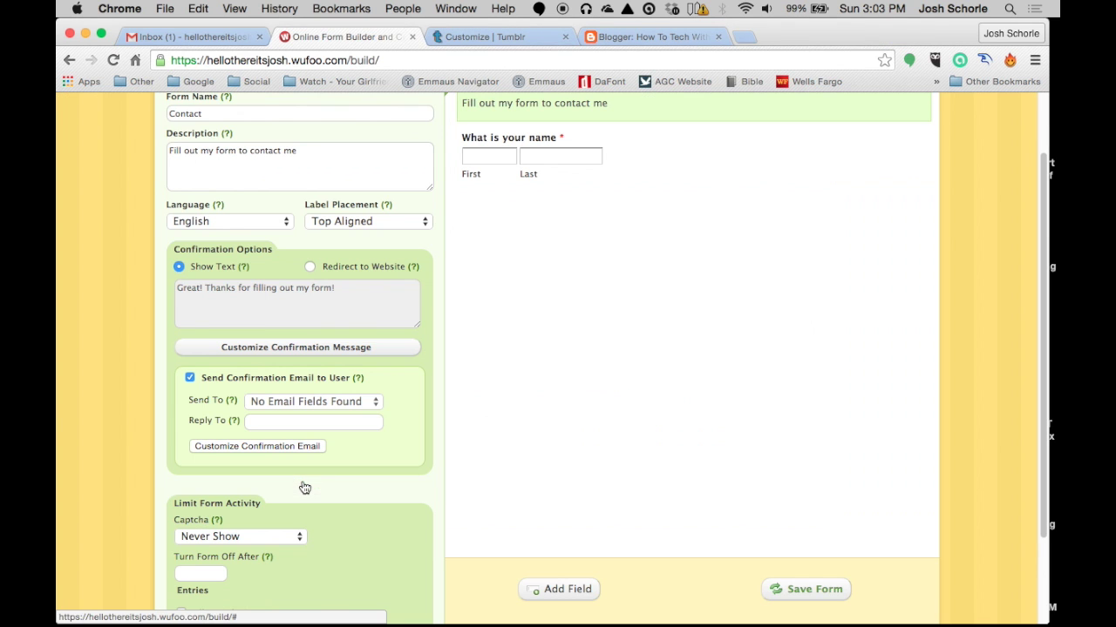
Turn the confirmation email off and add an Email field below the name field
click(191, 379)
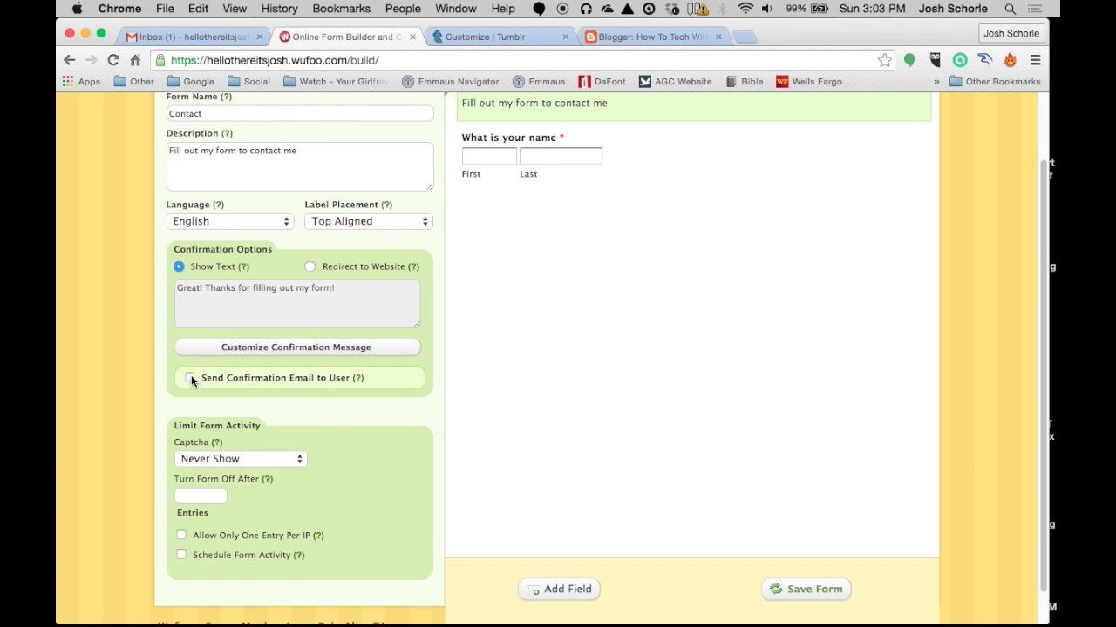
scroll(211, 391, up, 3)
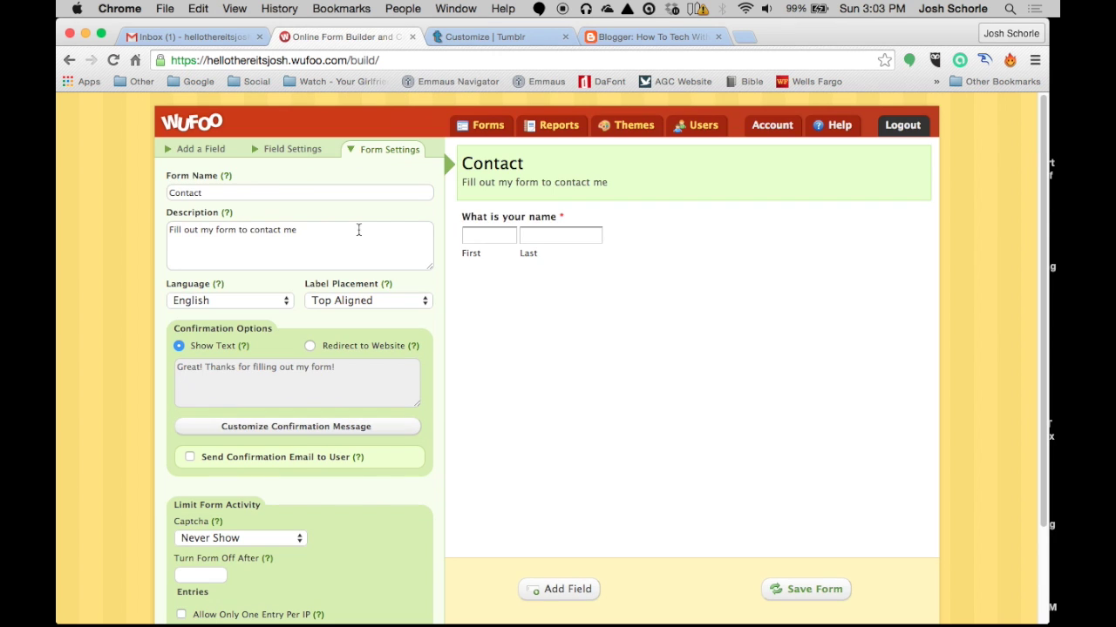
click(211, 149)
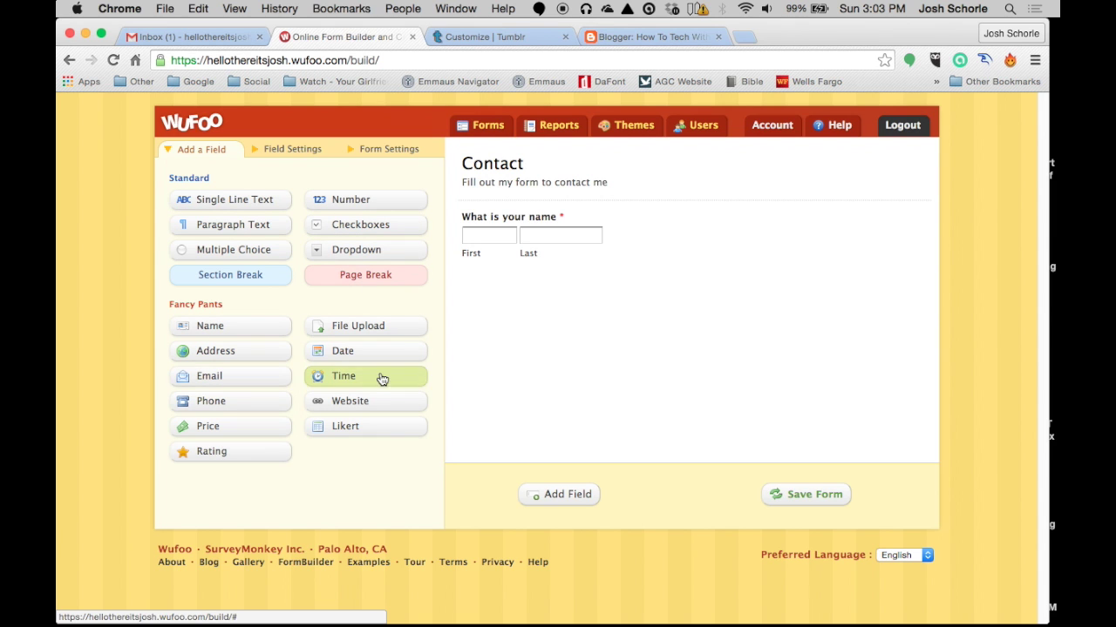
drag(212, 374, 518, 293)
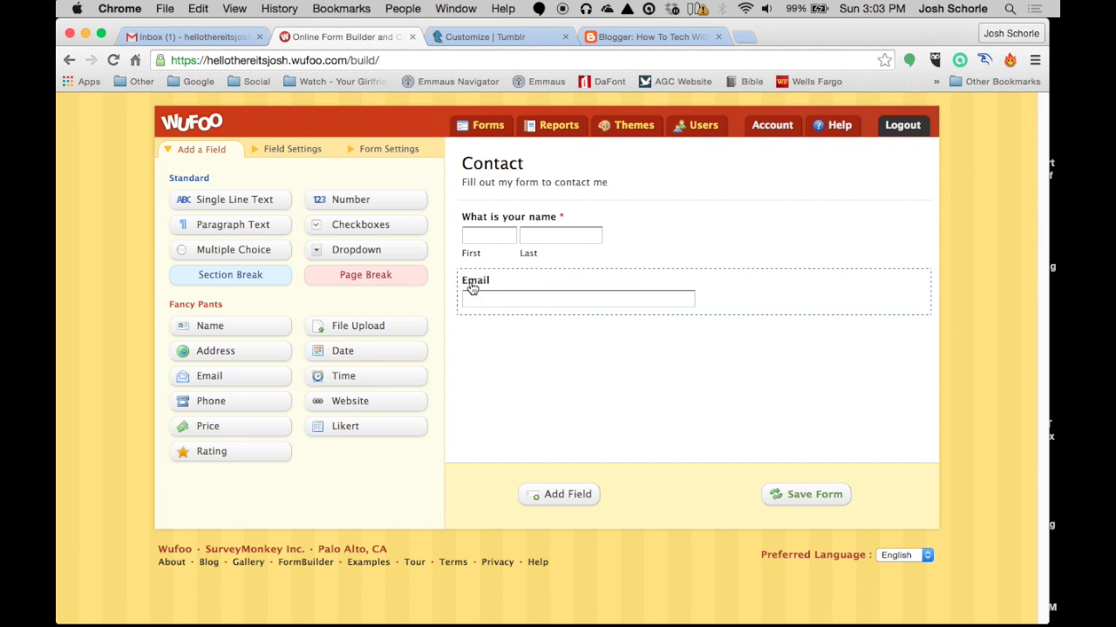
Label the Email field 'What is your email', make it required, and keep its size Medium
click(495, 281)
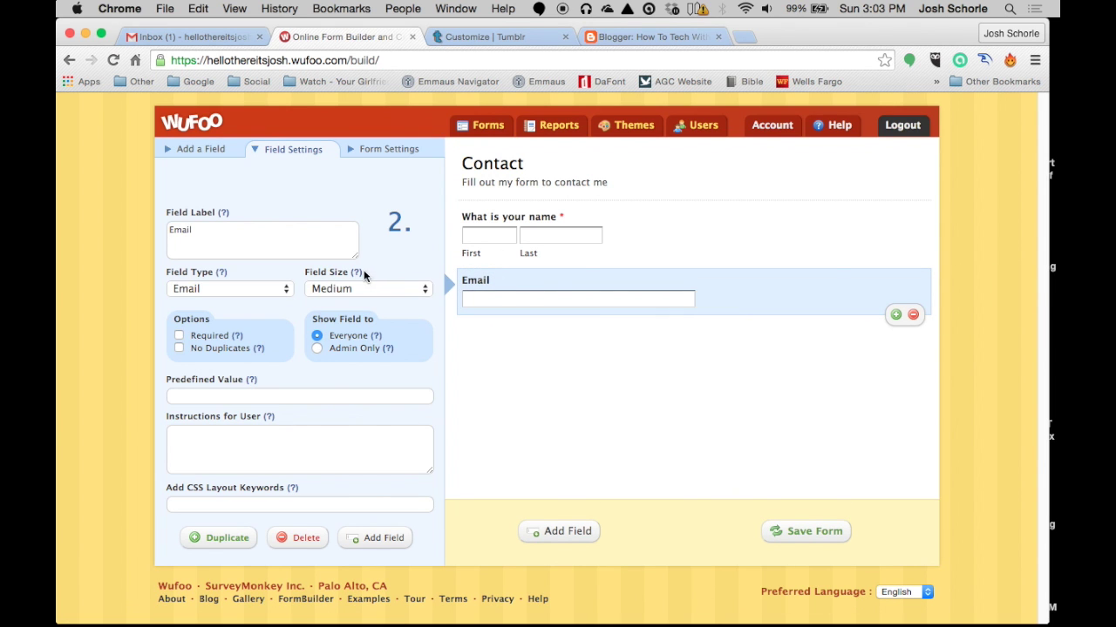
drag(208, 230, 150, 226)
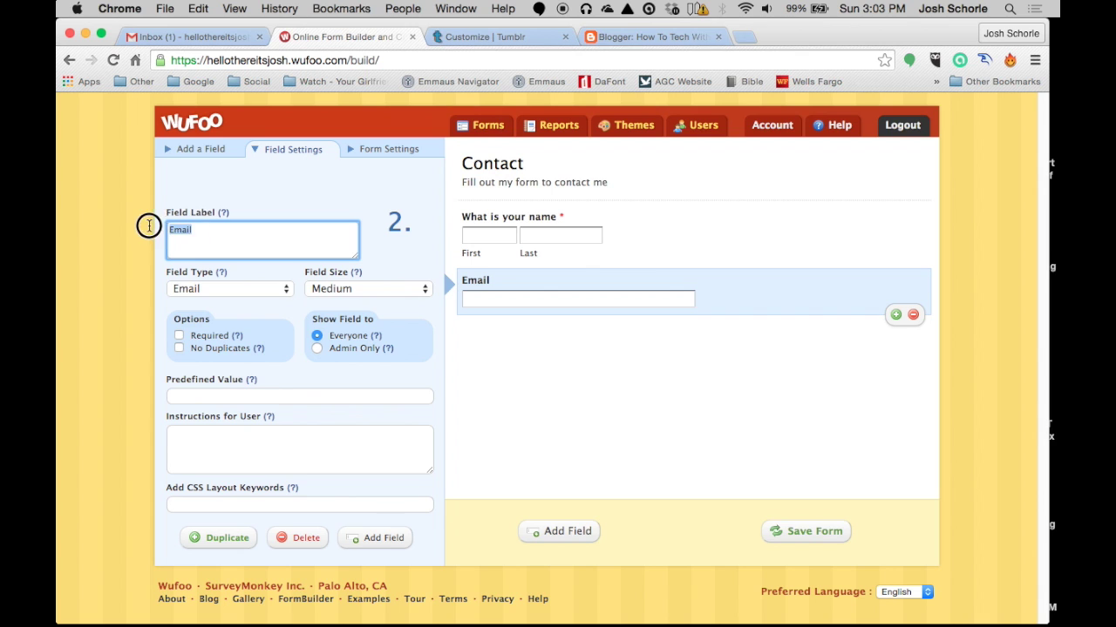
text(What)
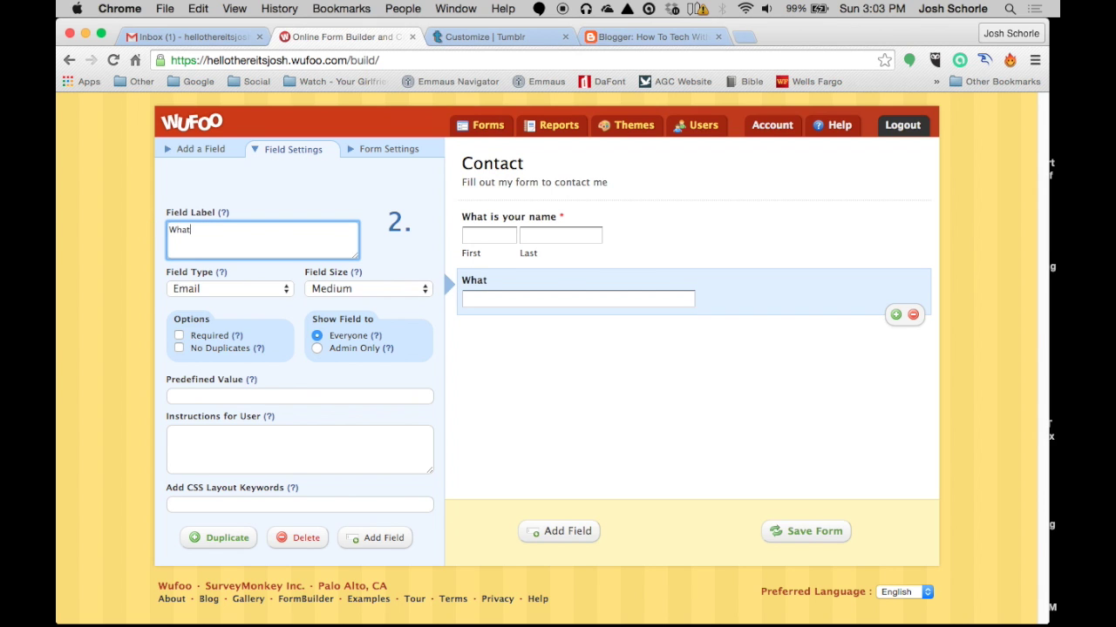
text( is your email?)
click(179, 336)
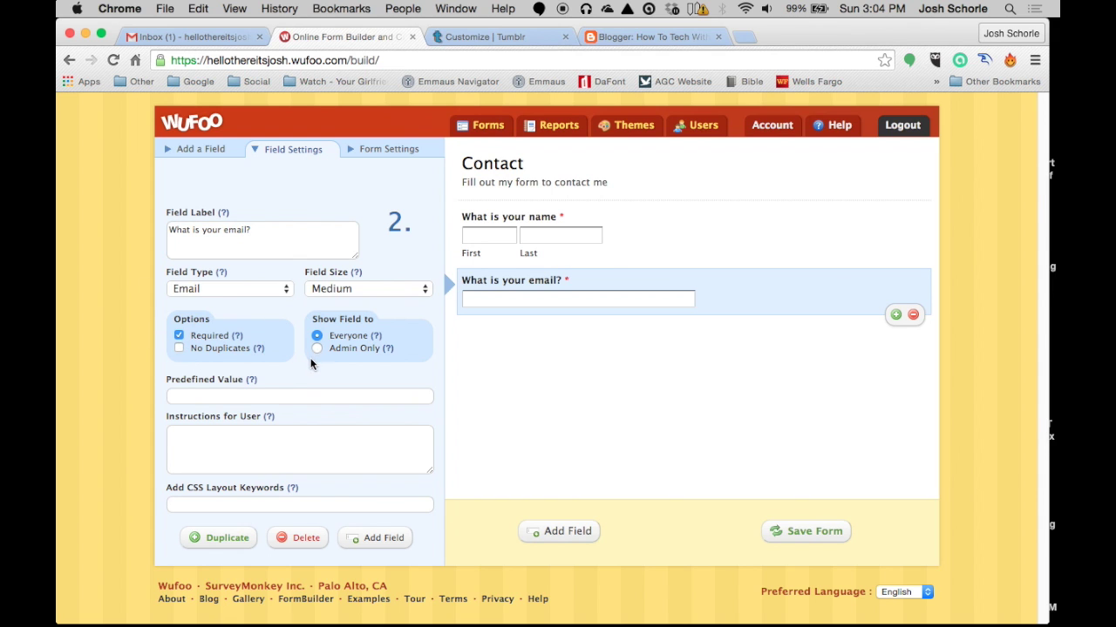
click(317, 290)
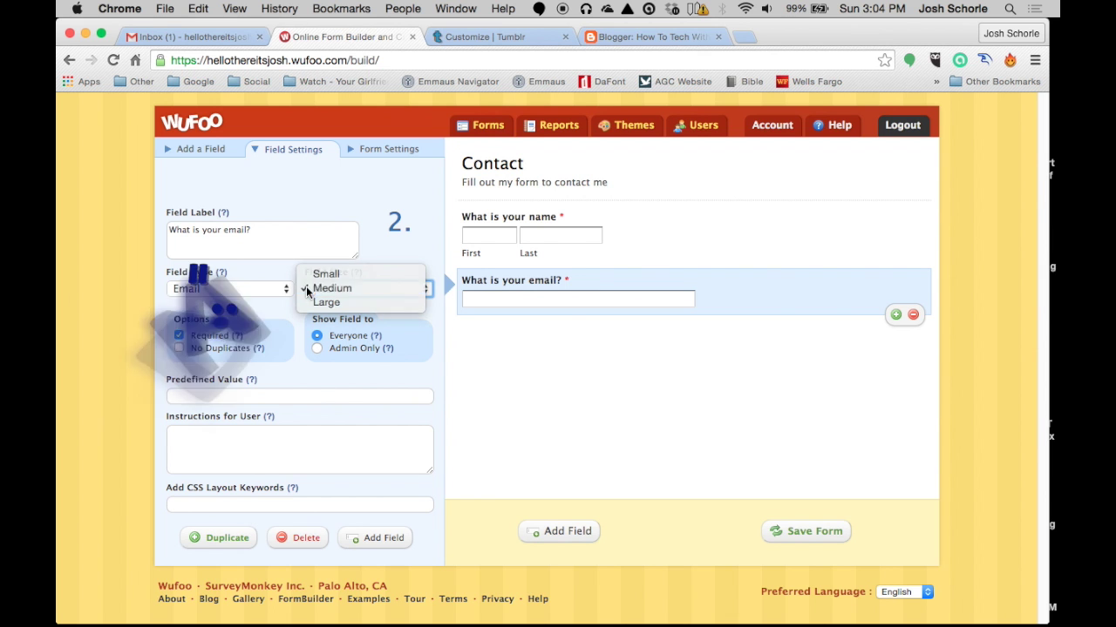
click(315, 290)
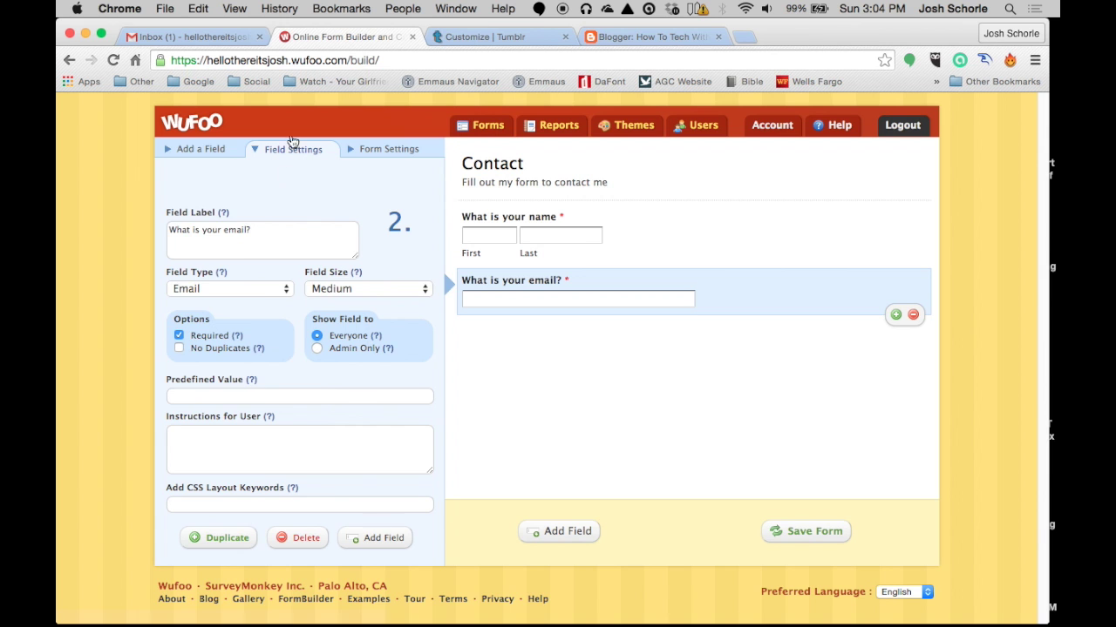
Add a Paragraph Text field labelled 'Your Message' below the email question and make it required
click(209, 149)
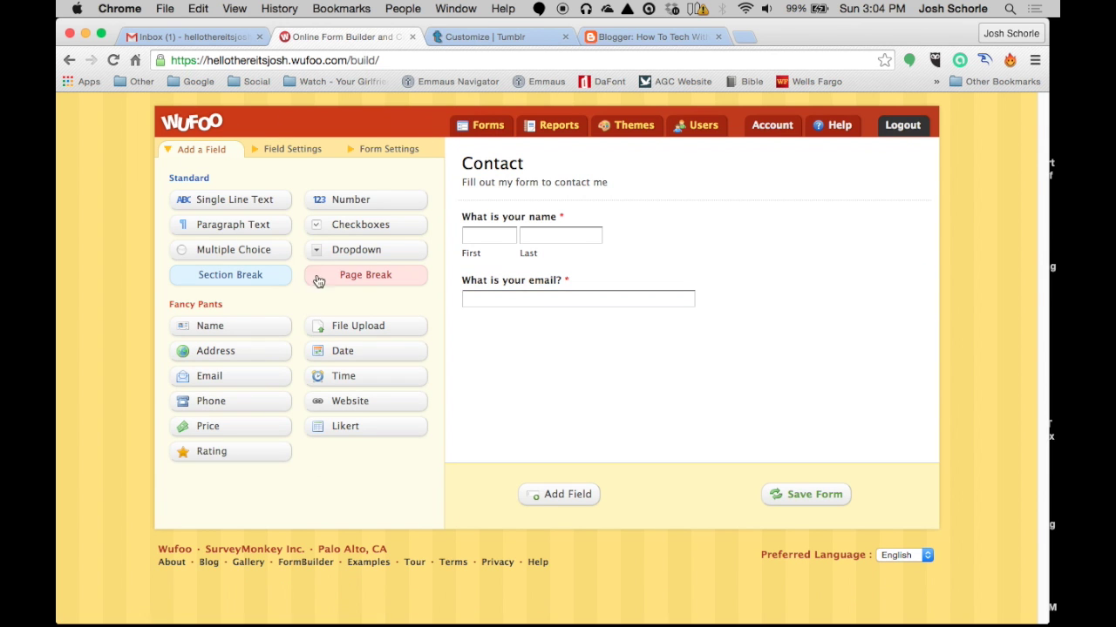
drag(199, 225, 509, 395)
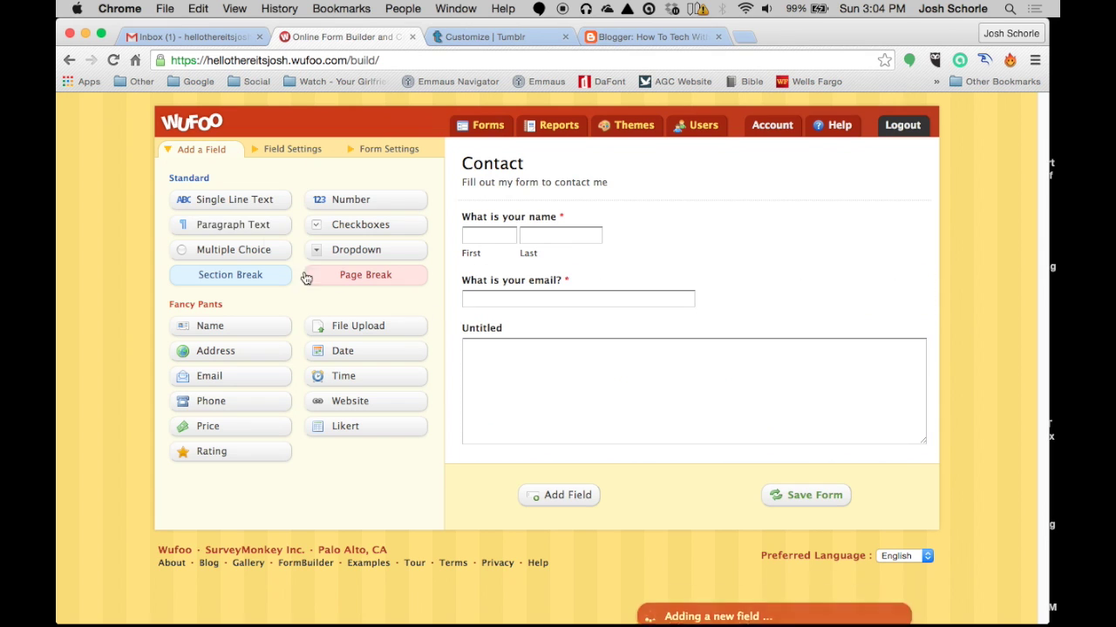
click(527, 335)
drag(249, 286, 122, 269)
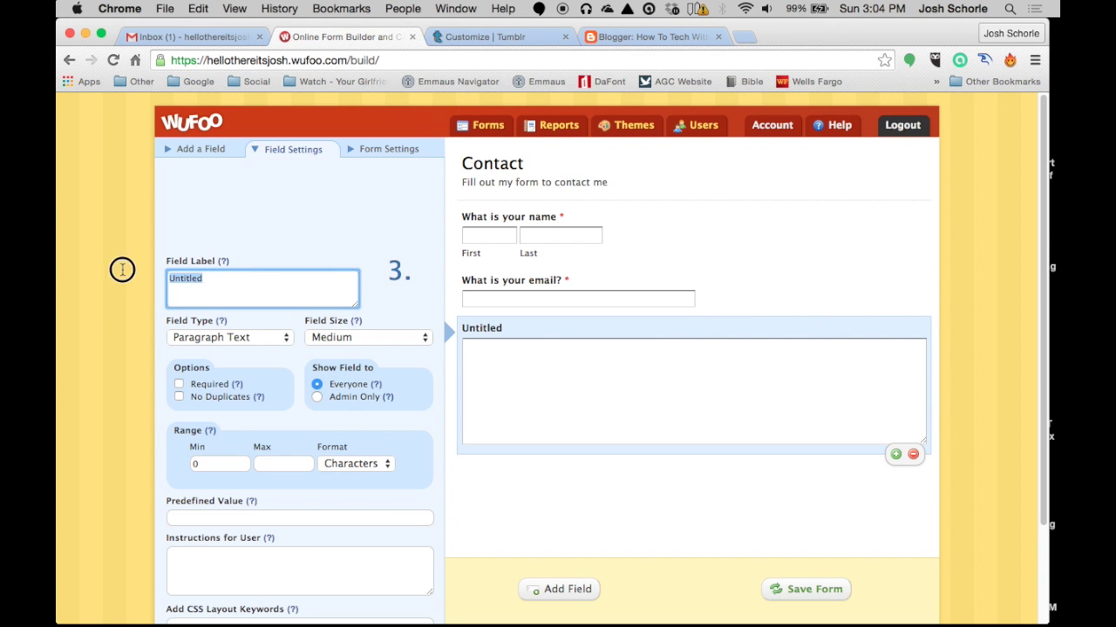
text(Your Message)
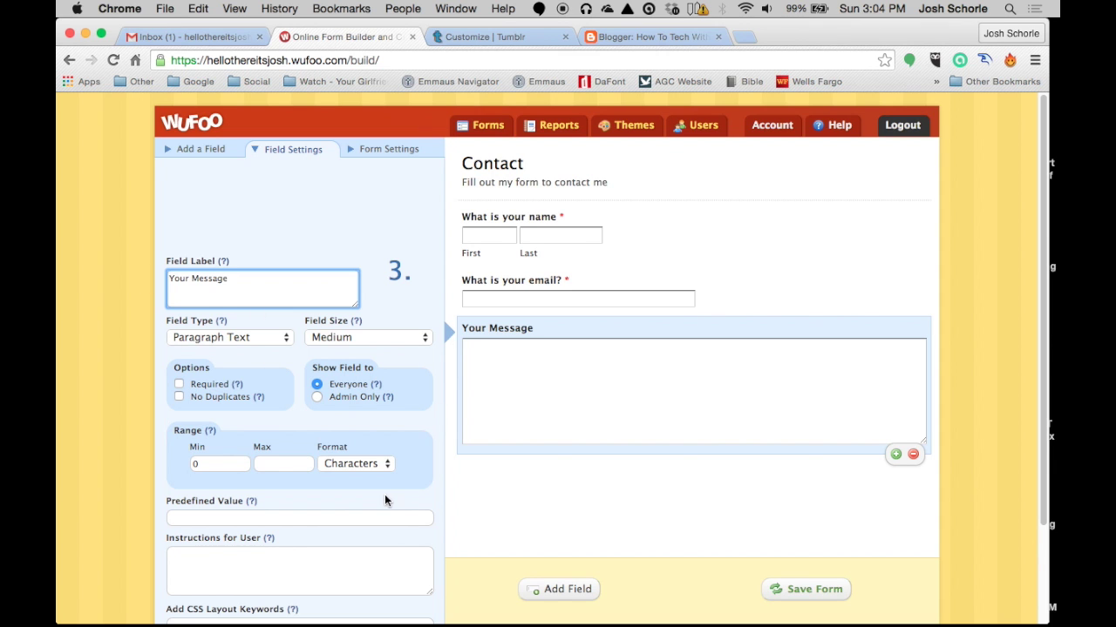
scroll(384, 500, down, 2)
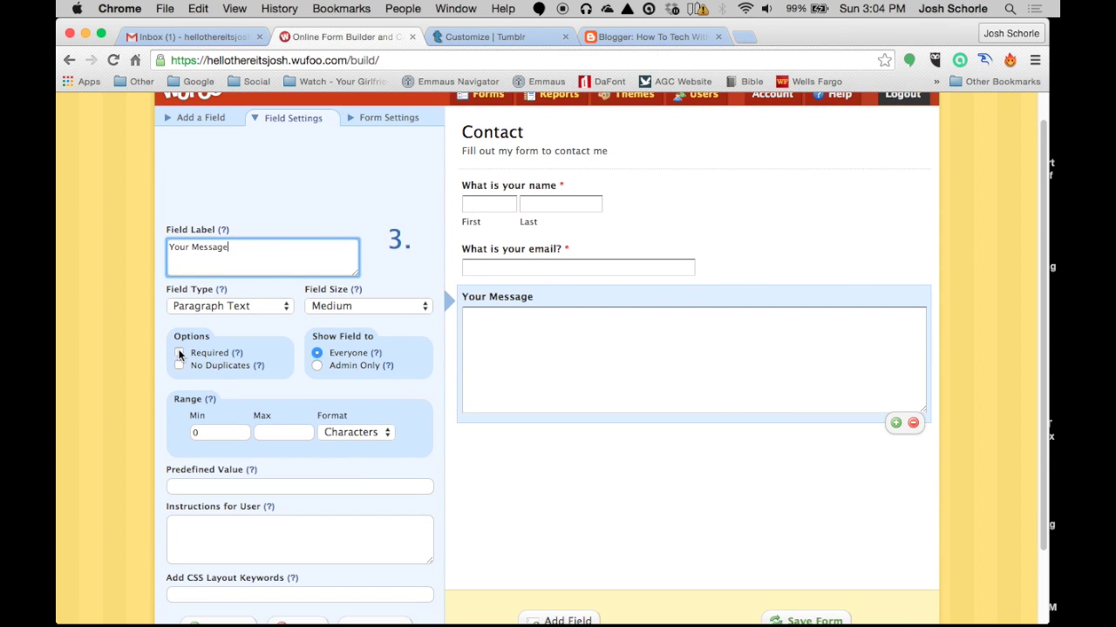
click(179, 352)
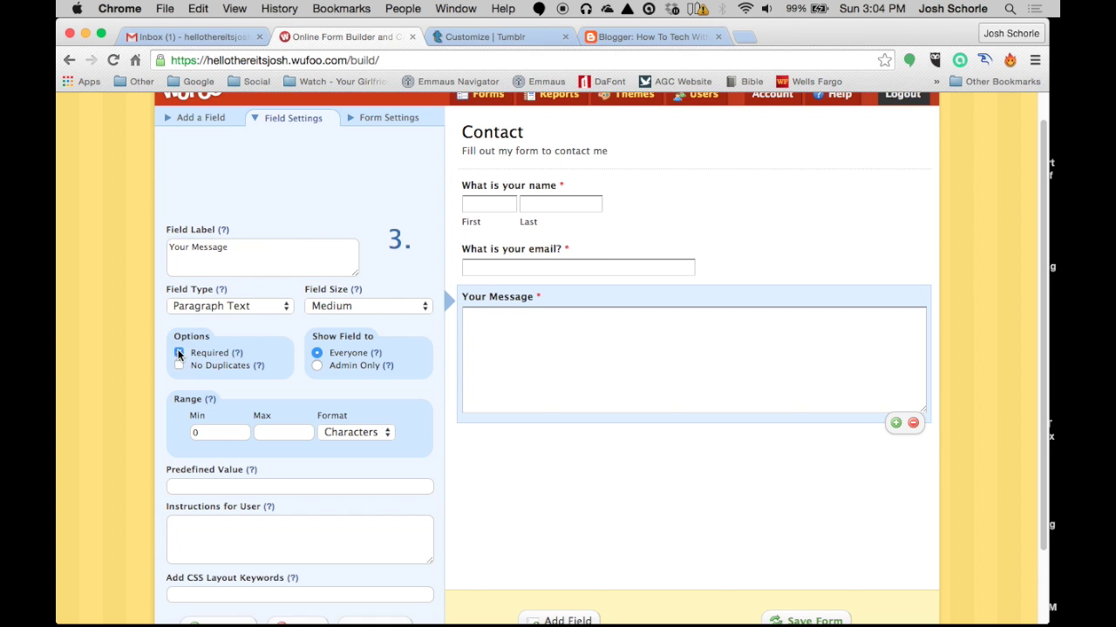
Try adding a File Upload field, decline the paid-plan notice, and go to the Theme Designer
click(207, 117)
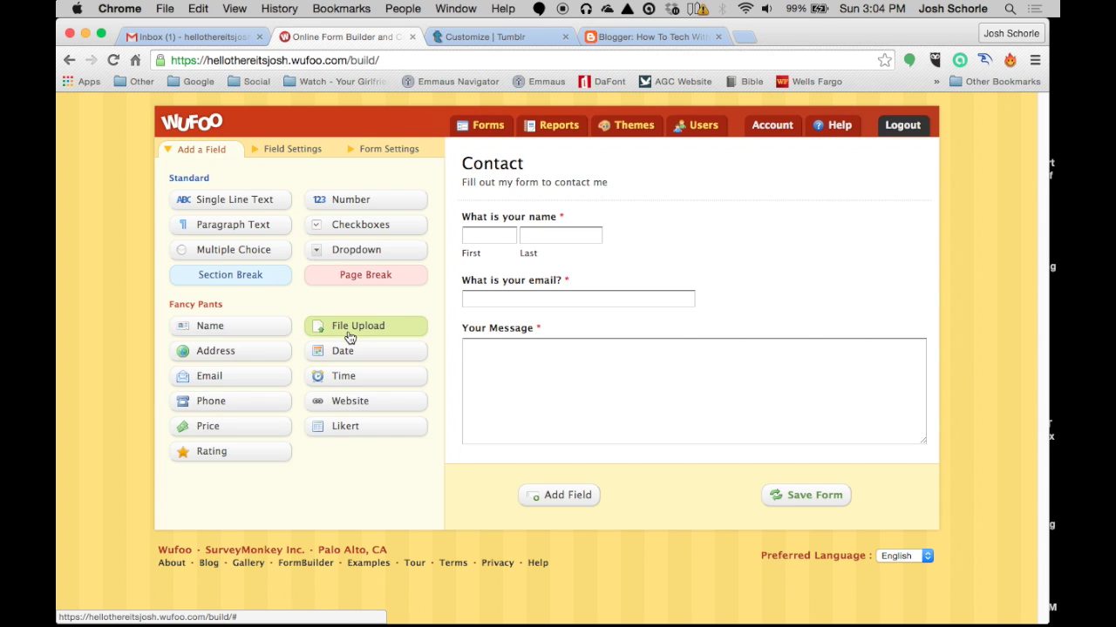
drag(334, 326, 493, 461)
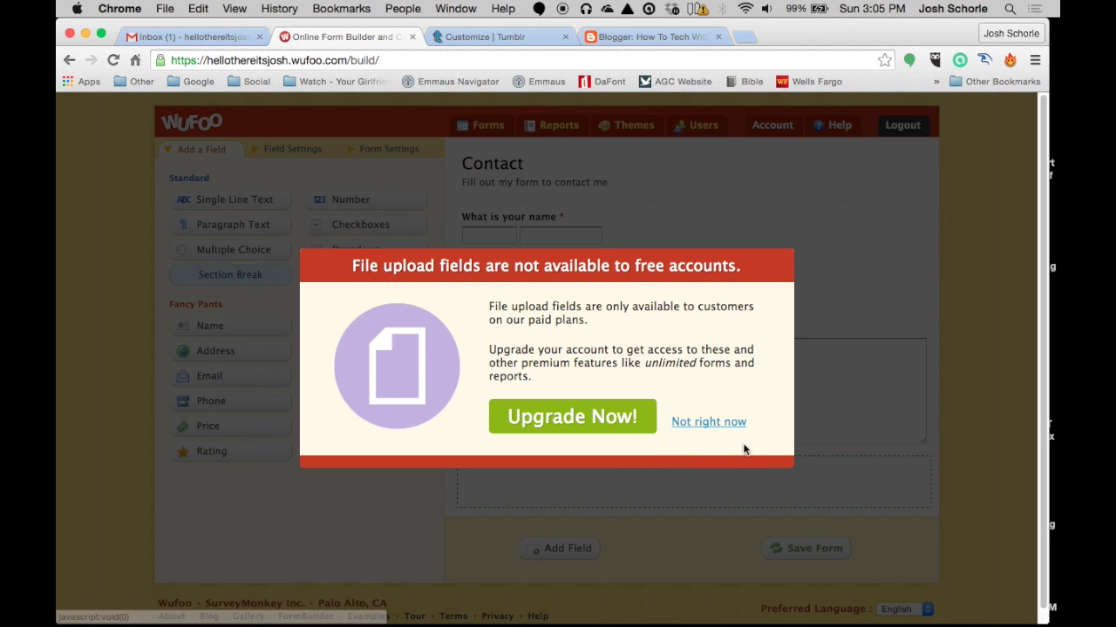
click(723, 425)
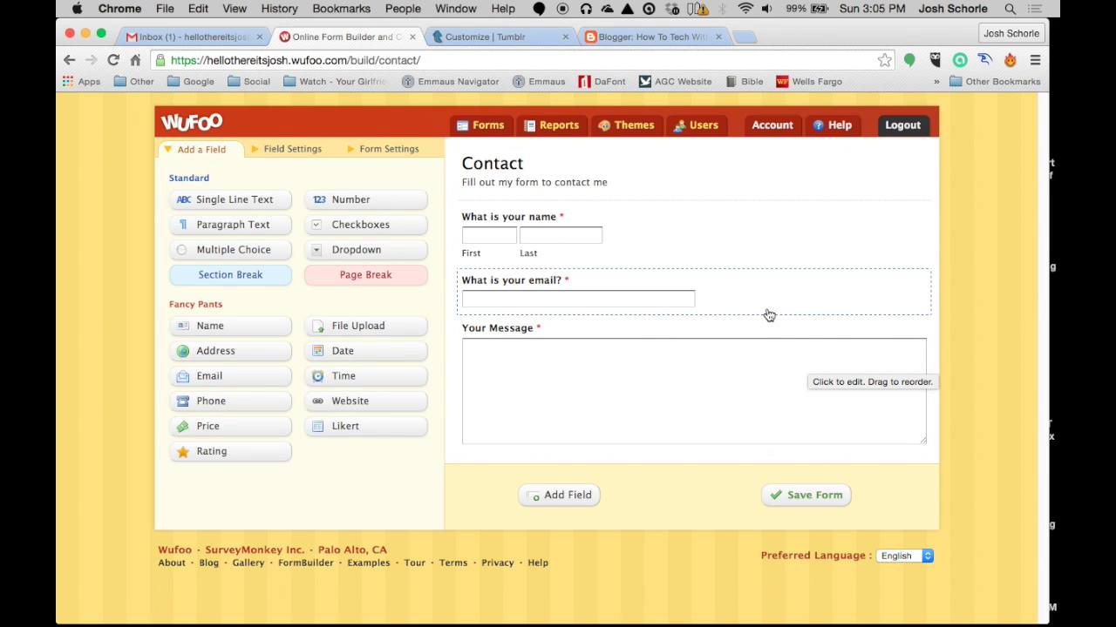
click(635, 131)
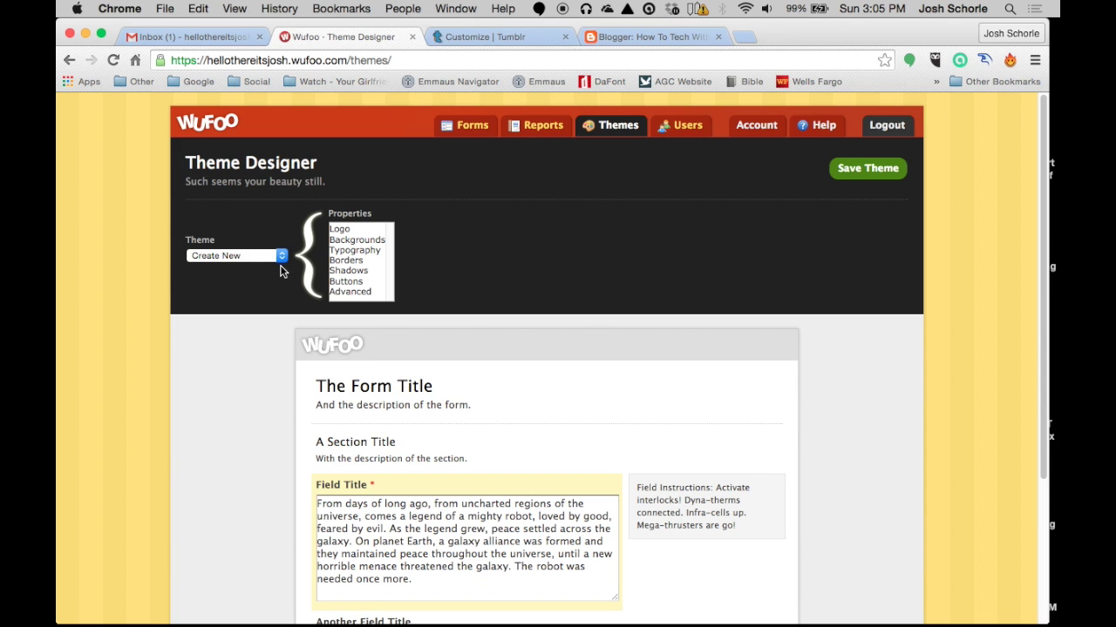
Try the custom, Shark Attack, Dinosaur Buddy and Kitty! logos, declining each upgrade to keep the default logo
click(345, 230)
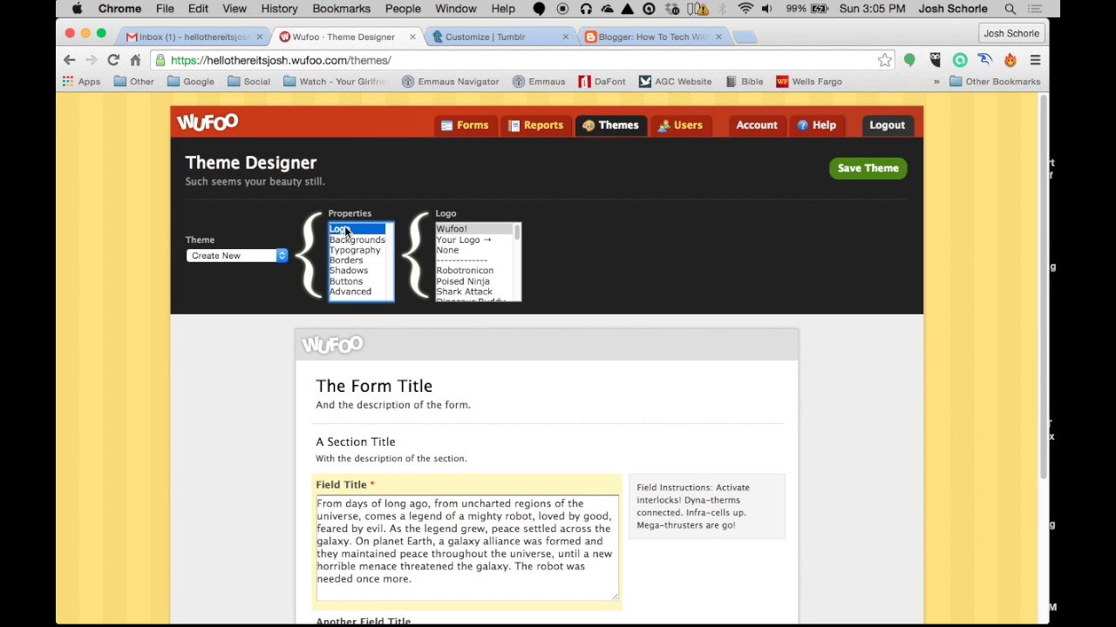
click(482, 240)
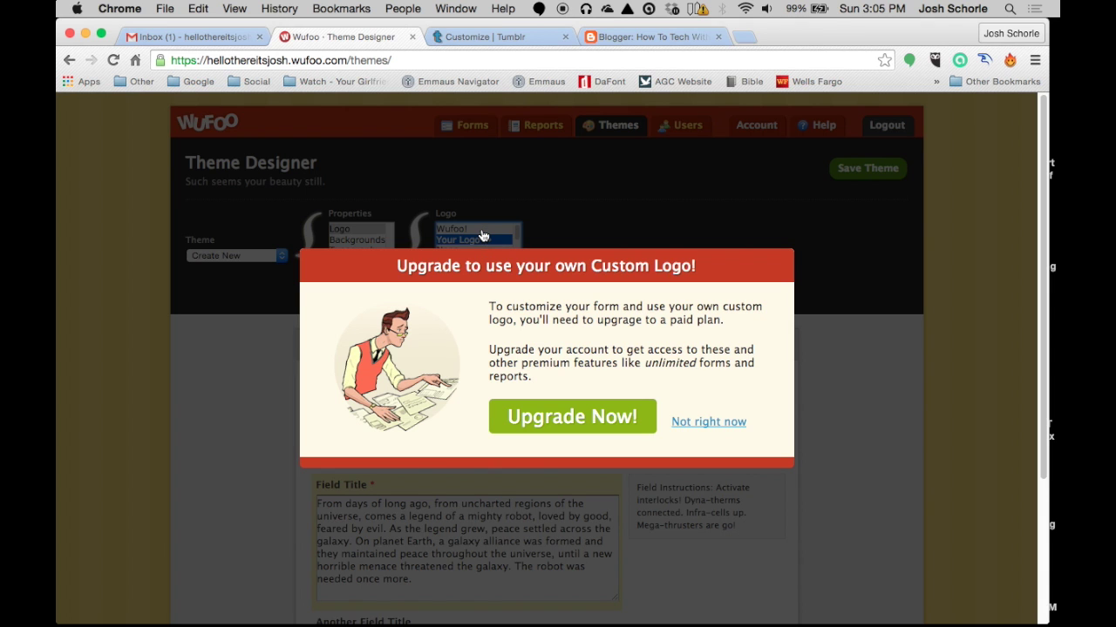
click(722, 428)
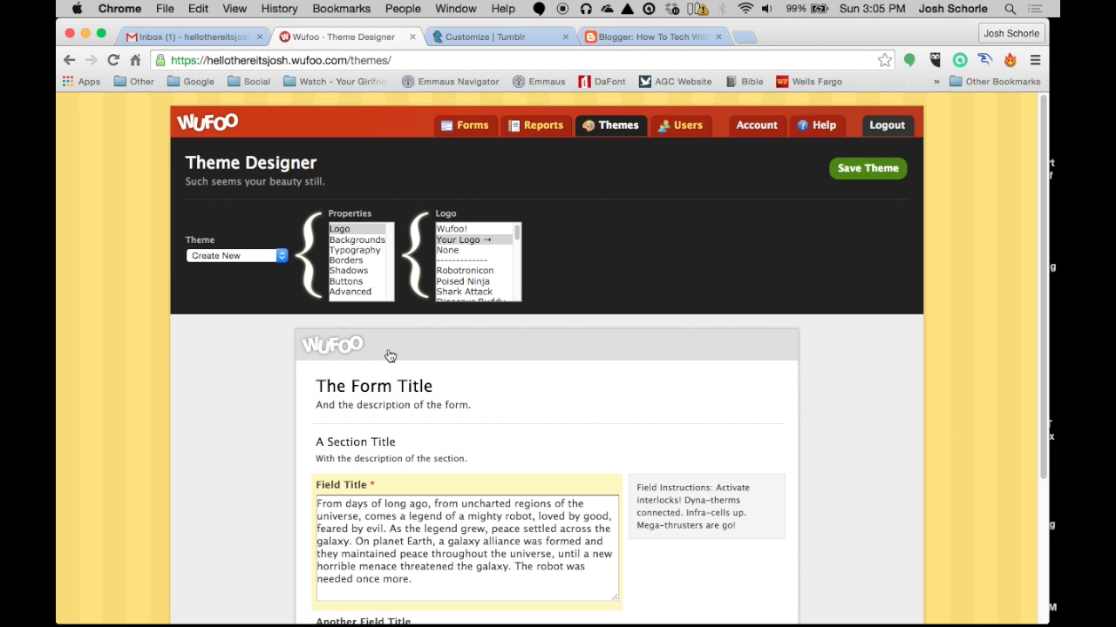
scroll(461, 292, down, 2)
click(468, 280)
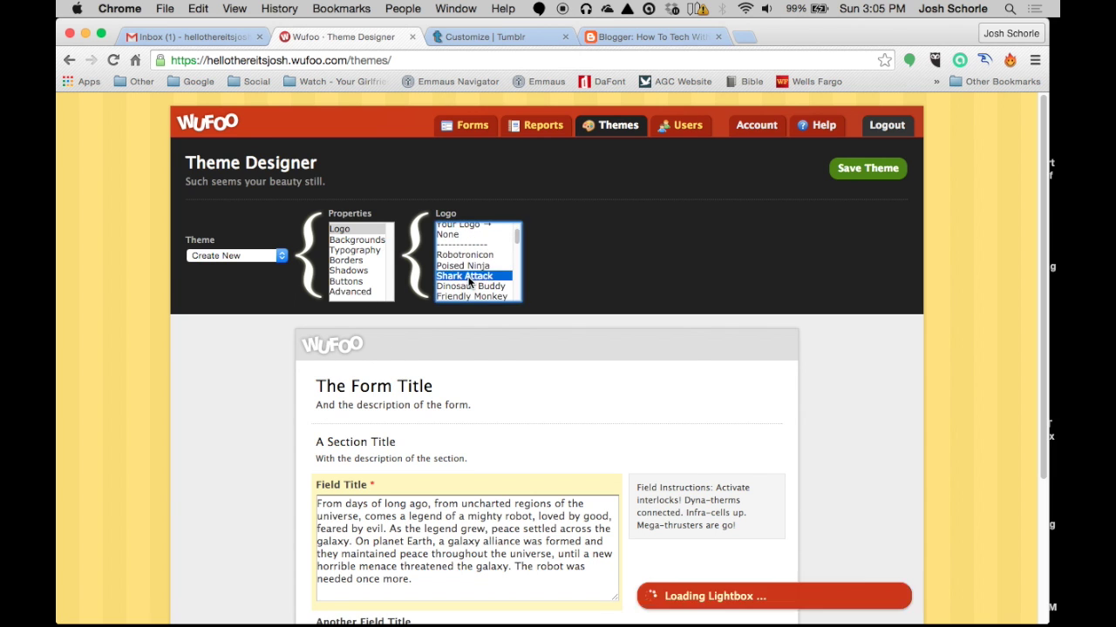
click(708, 422)
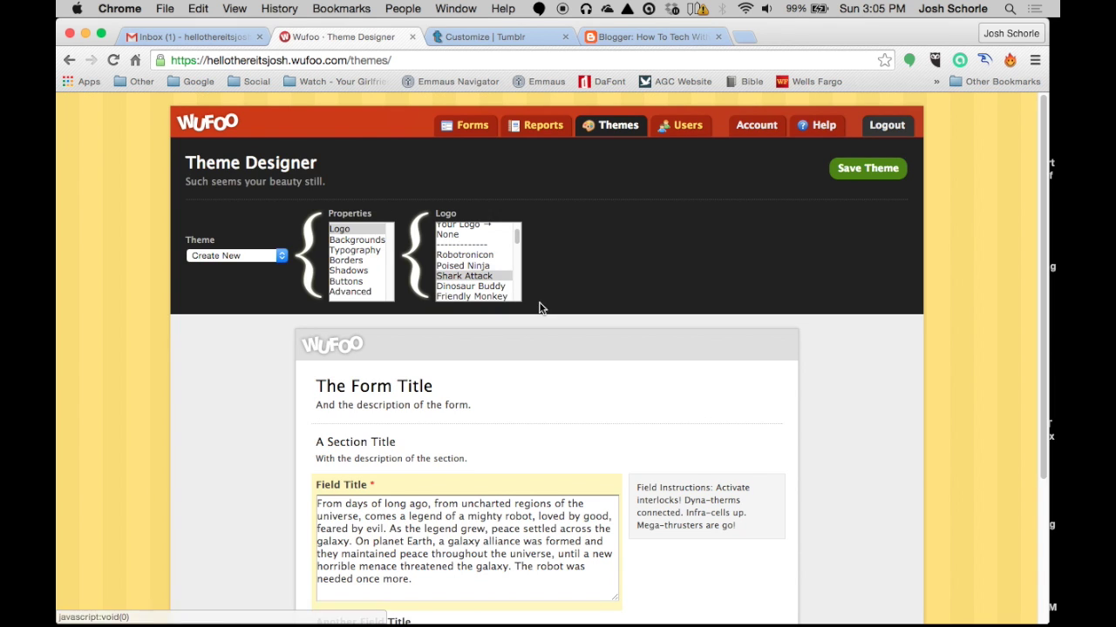
click(478, 287)
click(712, 420)
scroll(471, 277, down, 5)
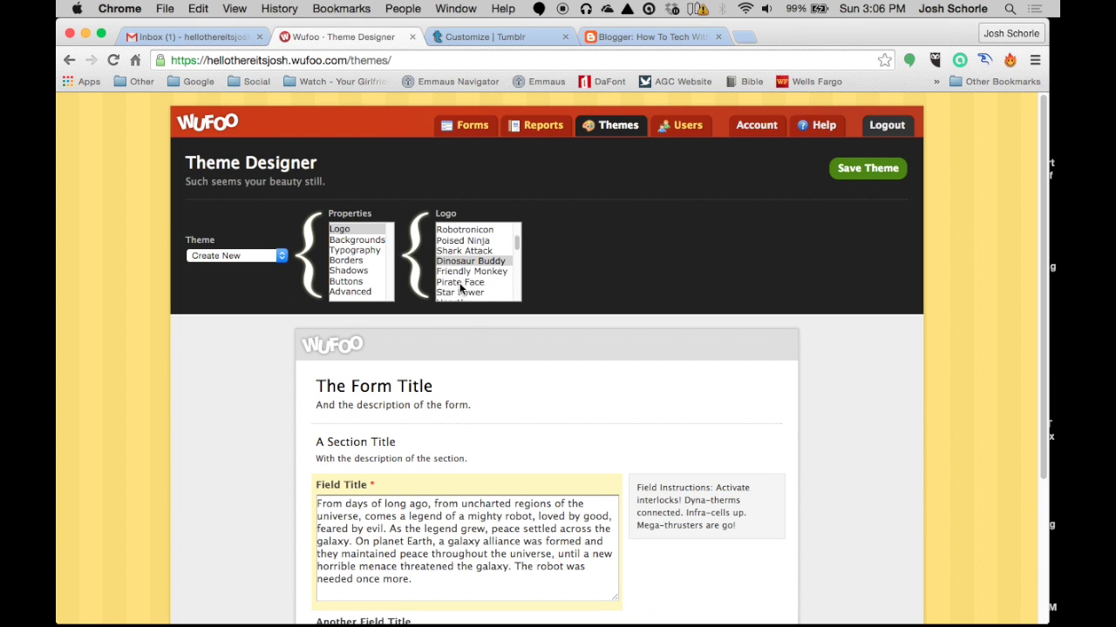
click(464, 270)
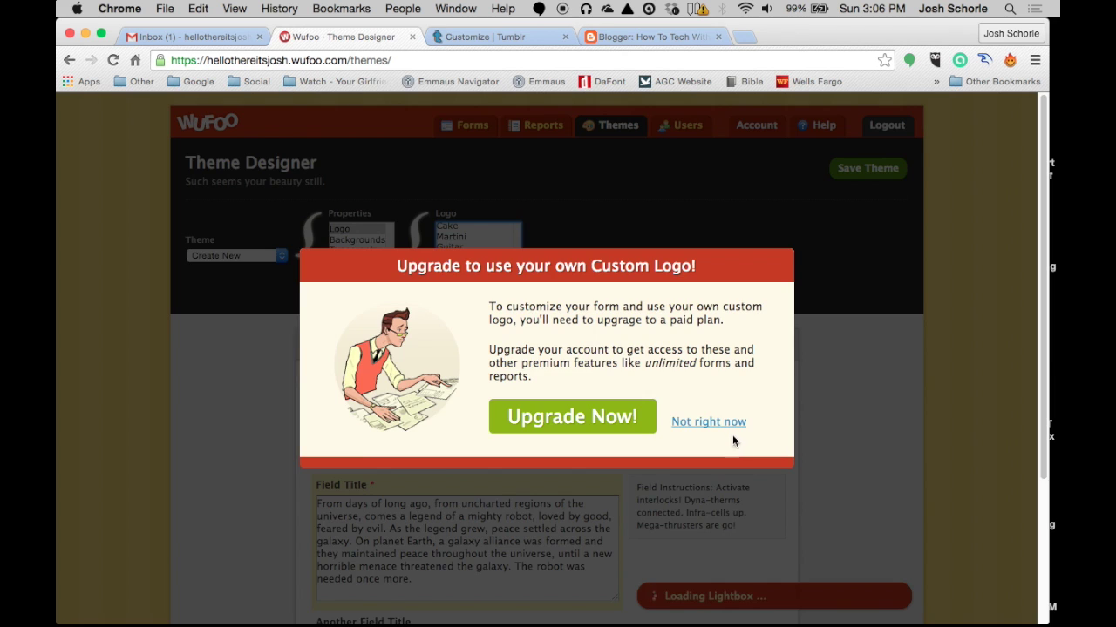
click(720, 424)
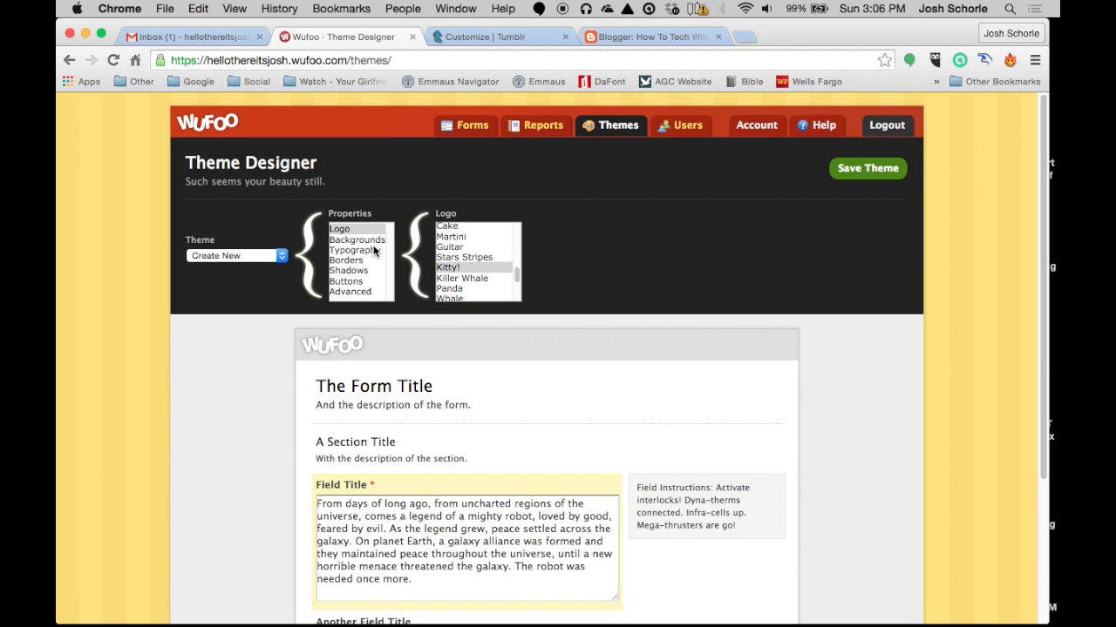
Try several wallpaper colours and patterns, including blue #0033ff, for the theme background
click(341, 244)
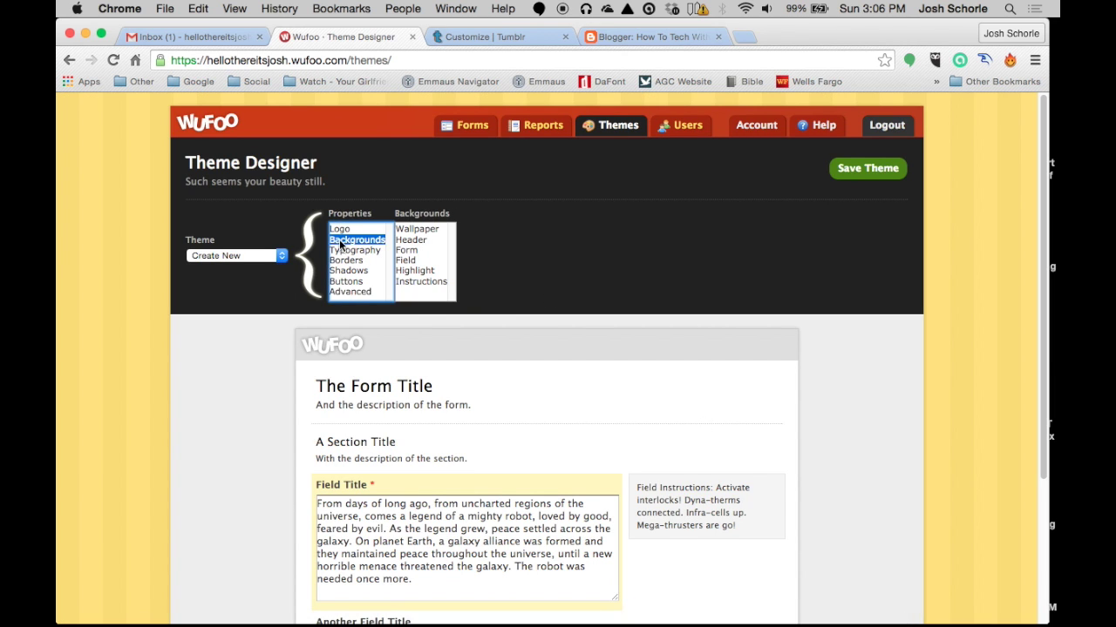
click(418, 229)
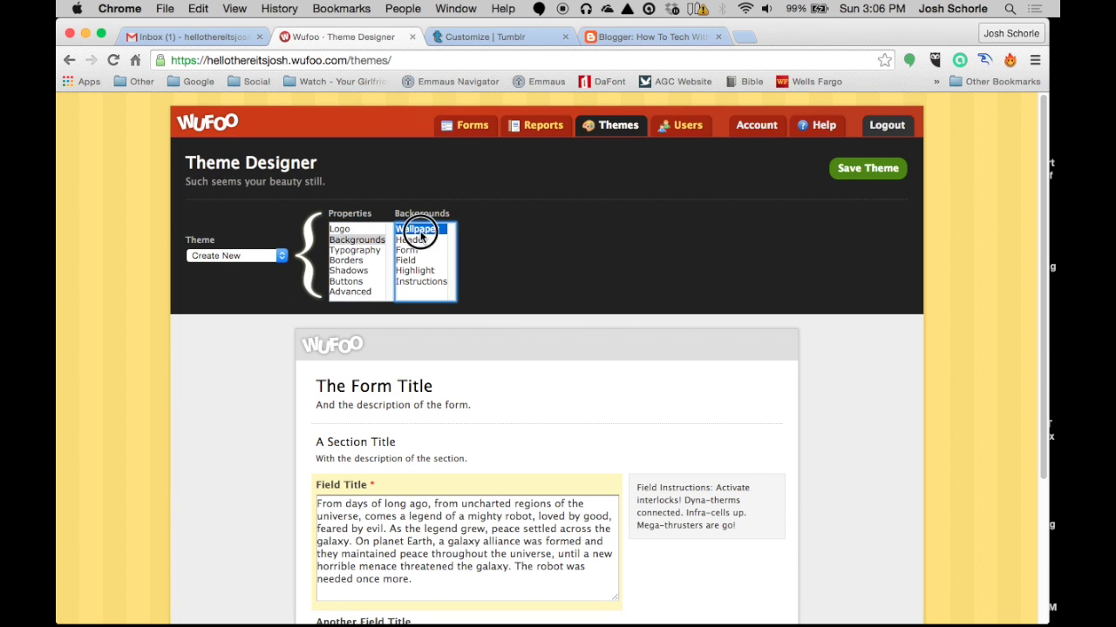
click(539, 272)
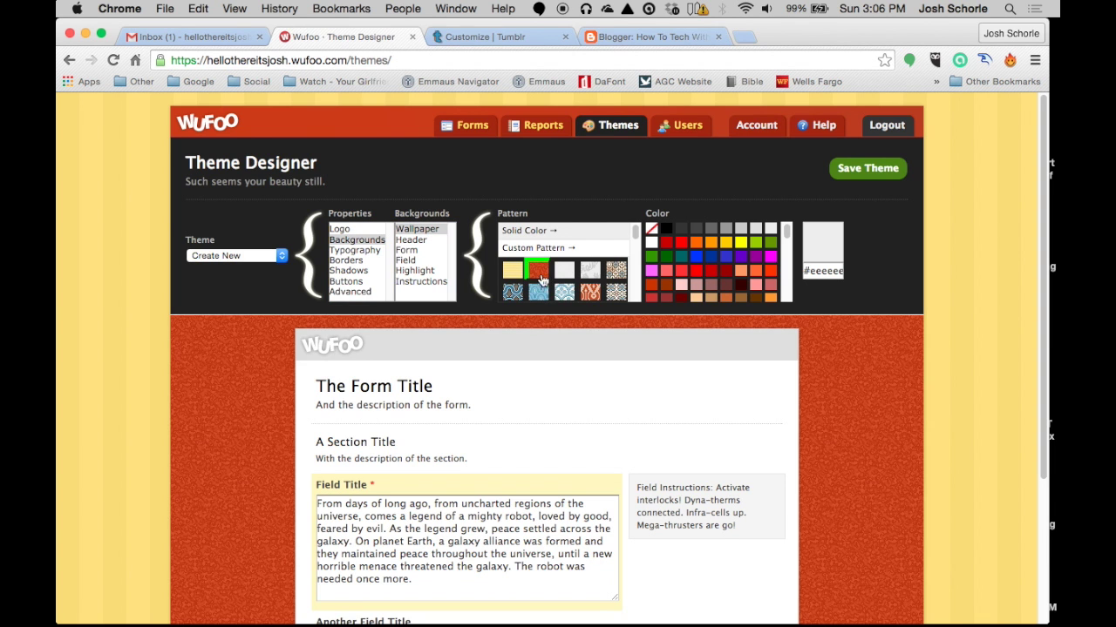
click(694, 259)
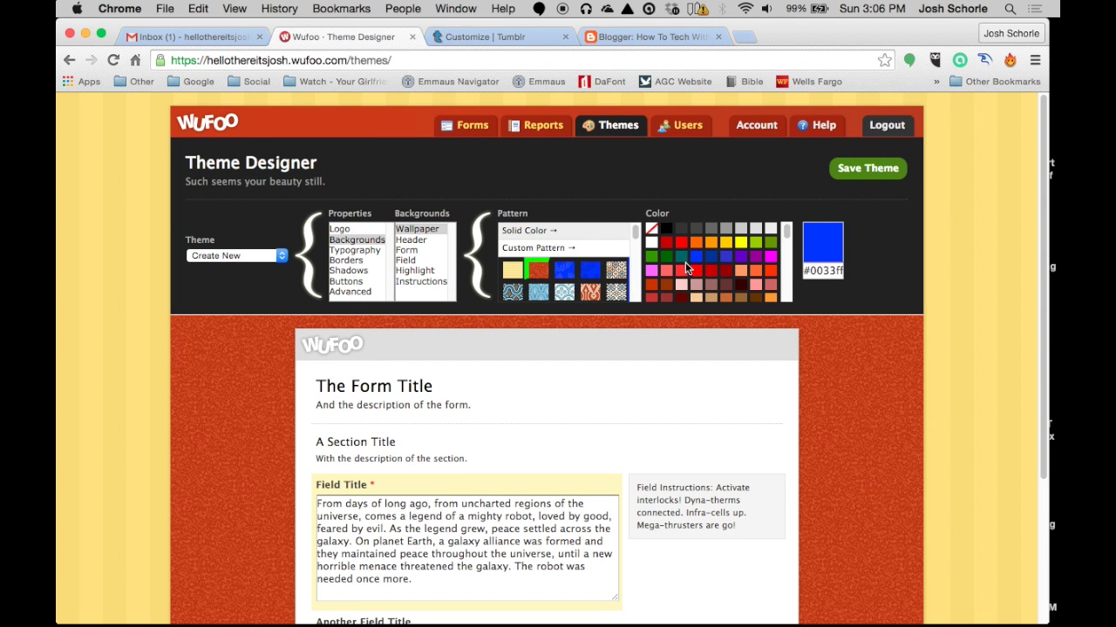
click(590, 270)
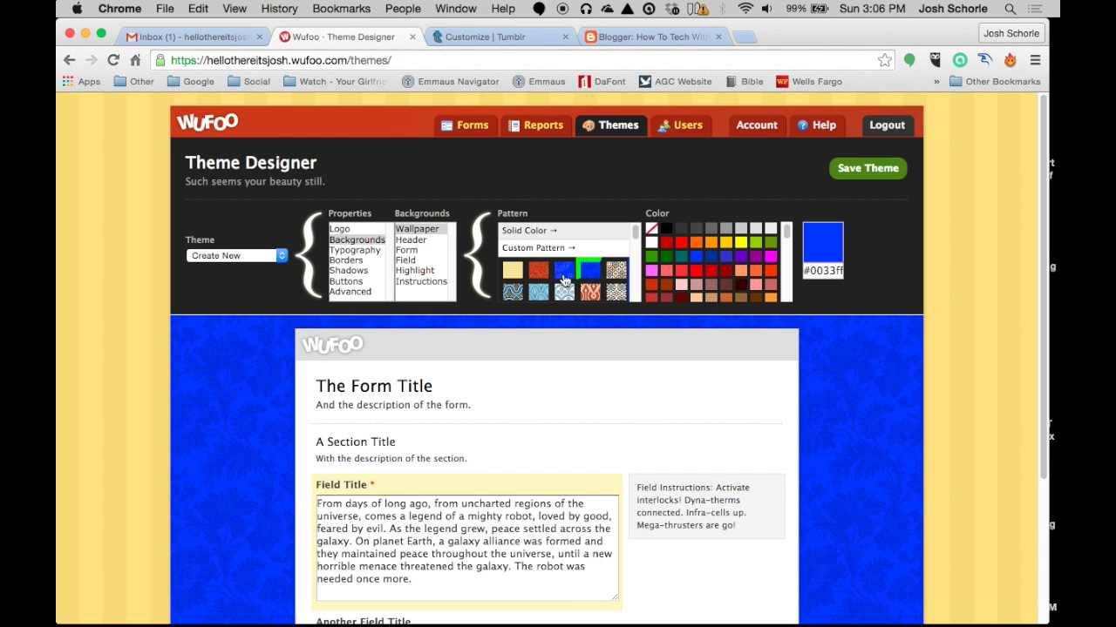
click(563, 276)
click(511, 267)
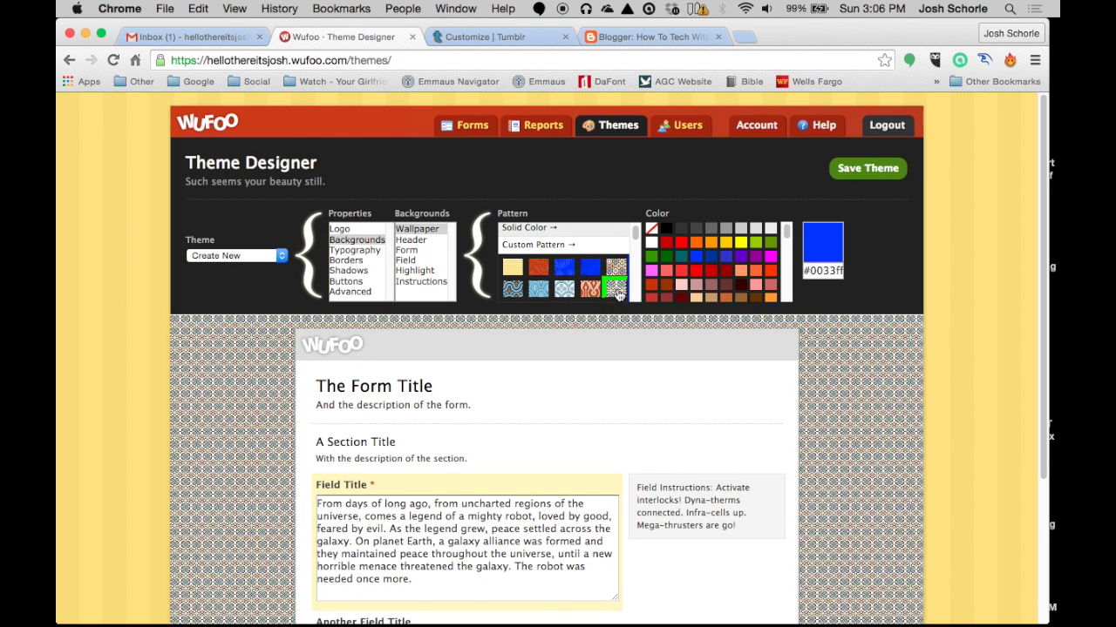
Browse the theme's typography, title font, border, shadow and submit button settings without changing them
click(528, 228)
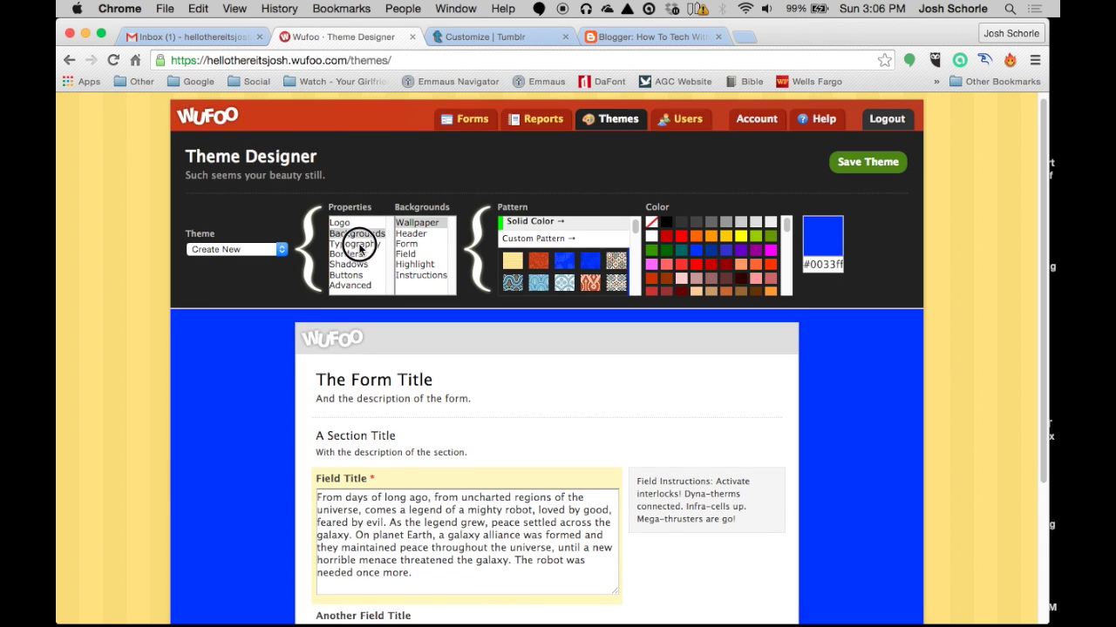
scroll(357, 248, down, 1)
click(356, 250)
click(416, 222)
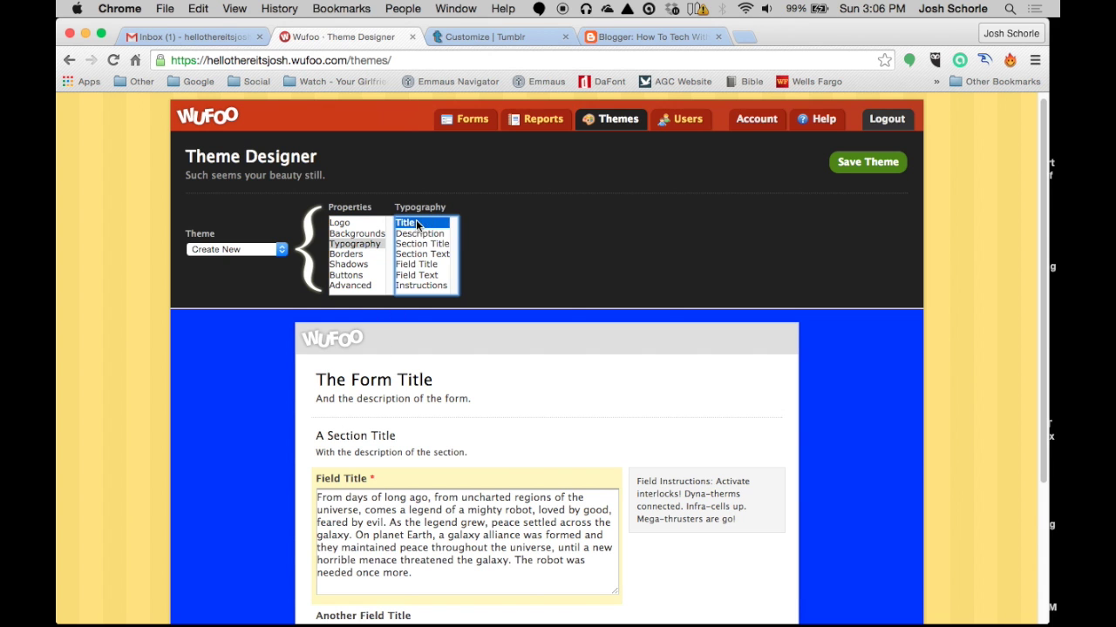
click(356, 254)
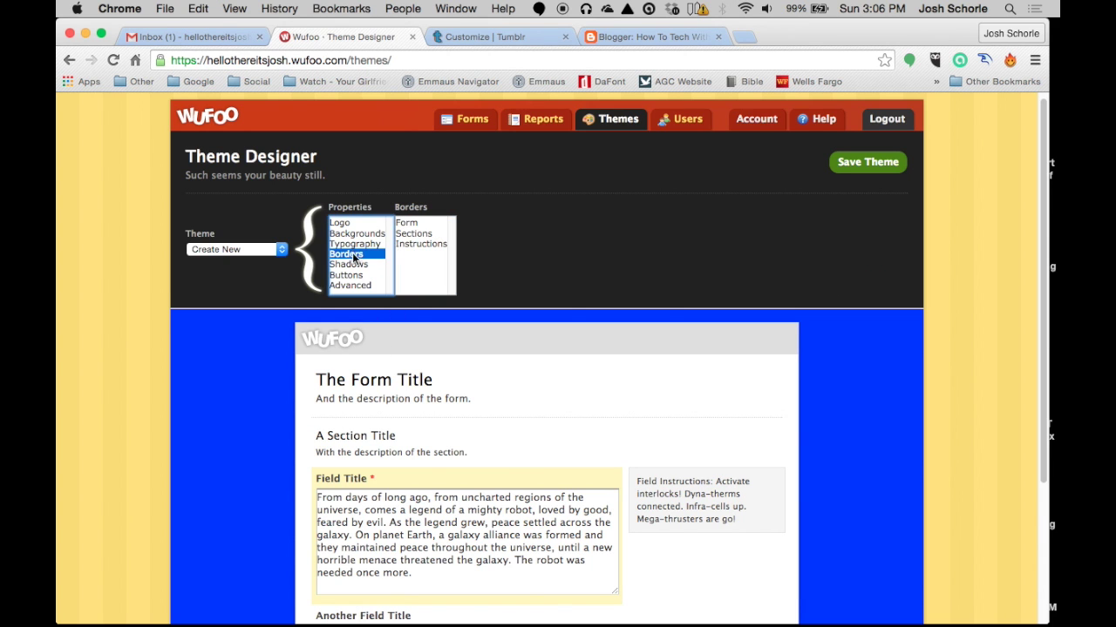
scroll(353, 284, down, 1)
click(350, 273)
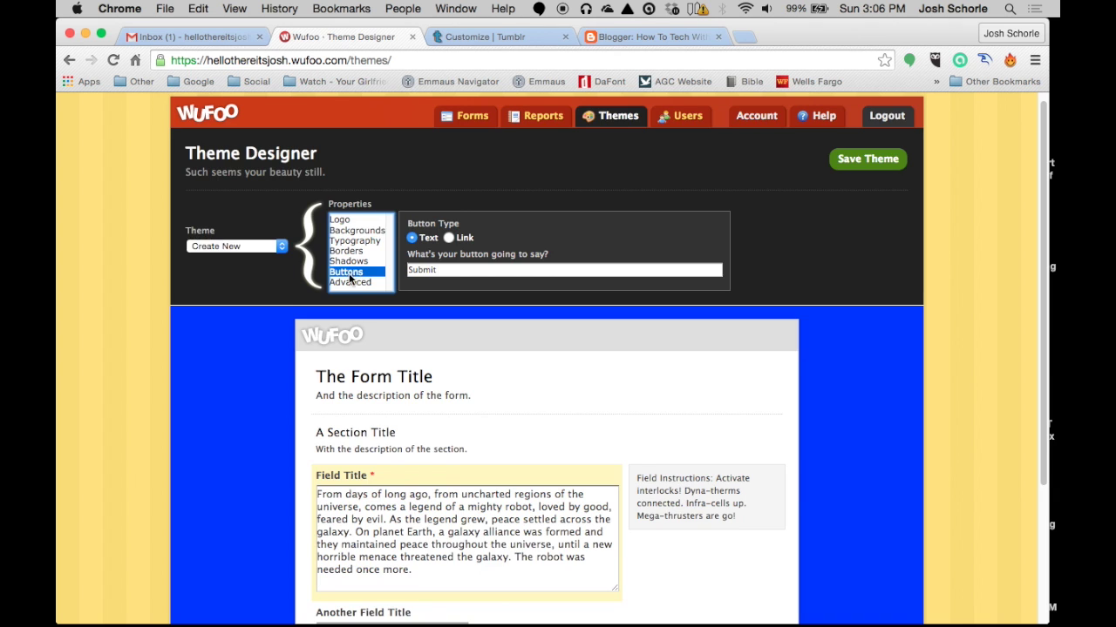
scroll(417, 414, down, 4)
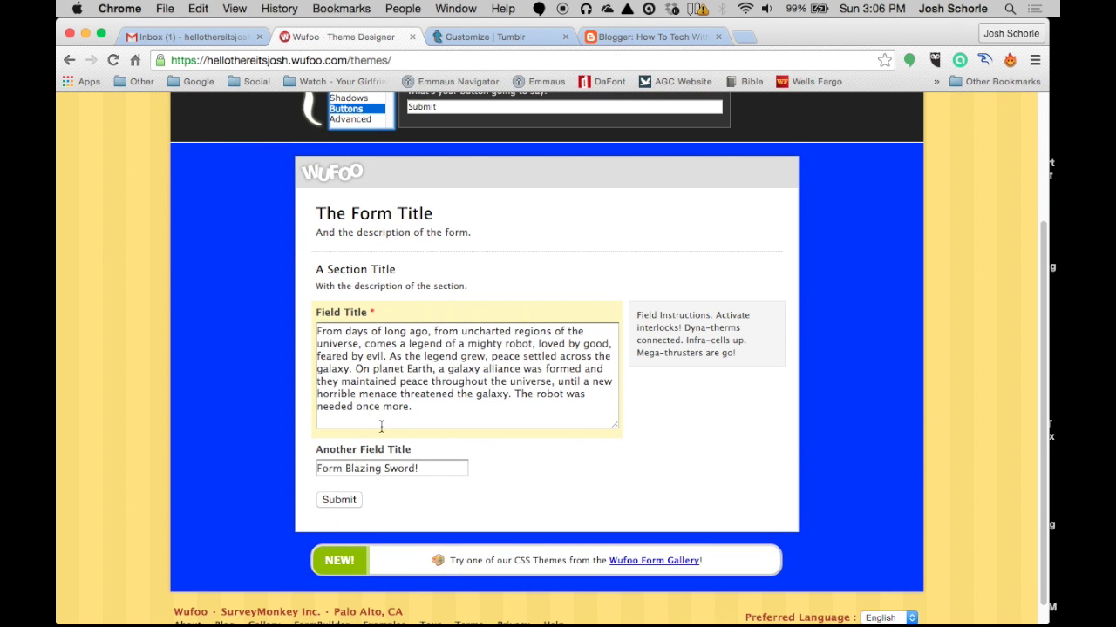
scroll(381, 426, up, 2)
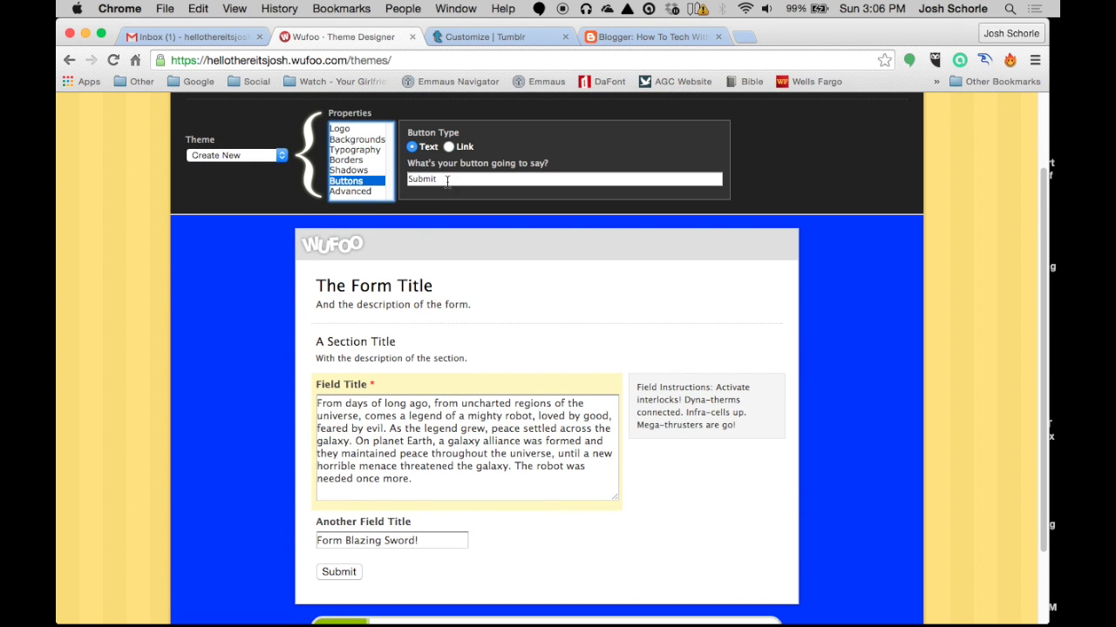
key(Tab)
key(shift+Tab)
key(Up)
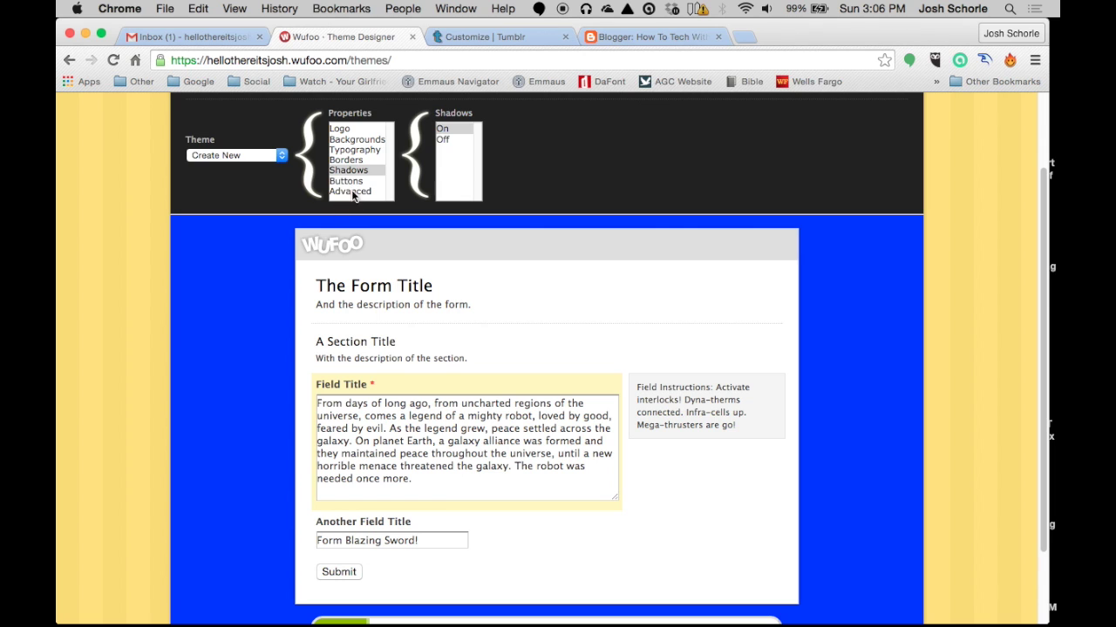
click(347, 181)
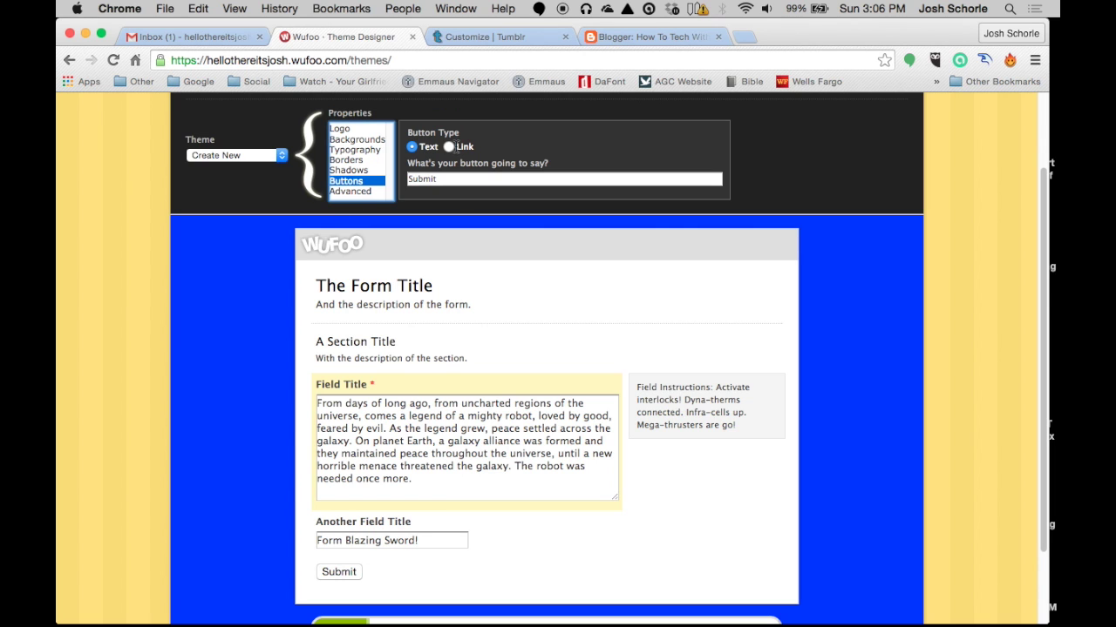
Switch the submit button to an image and back to Text, check custom CSS, and save the theme
click(448, 147)
click(442, 180)
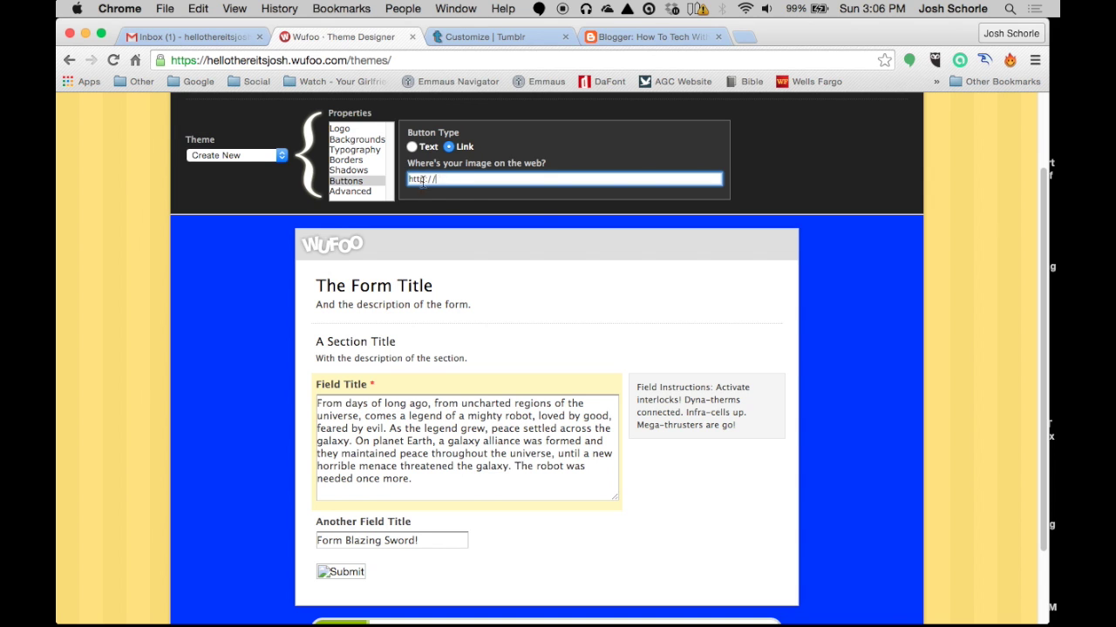
click(415, 148)
scroll(287, 418, down, 3)
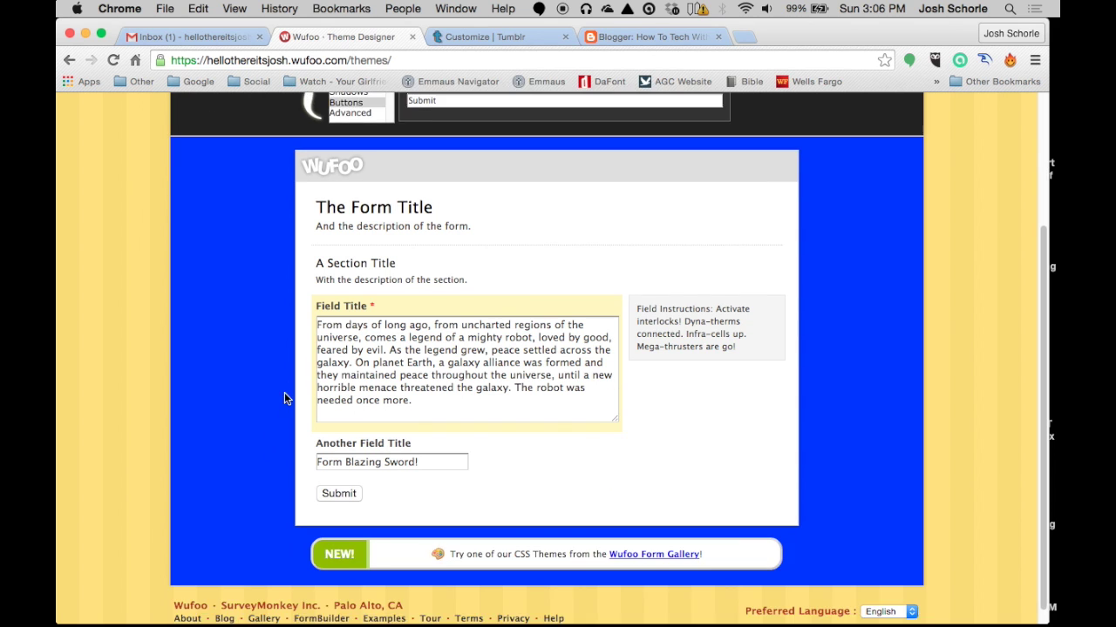
scroll(287, 388, up, 5)
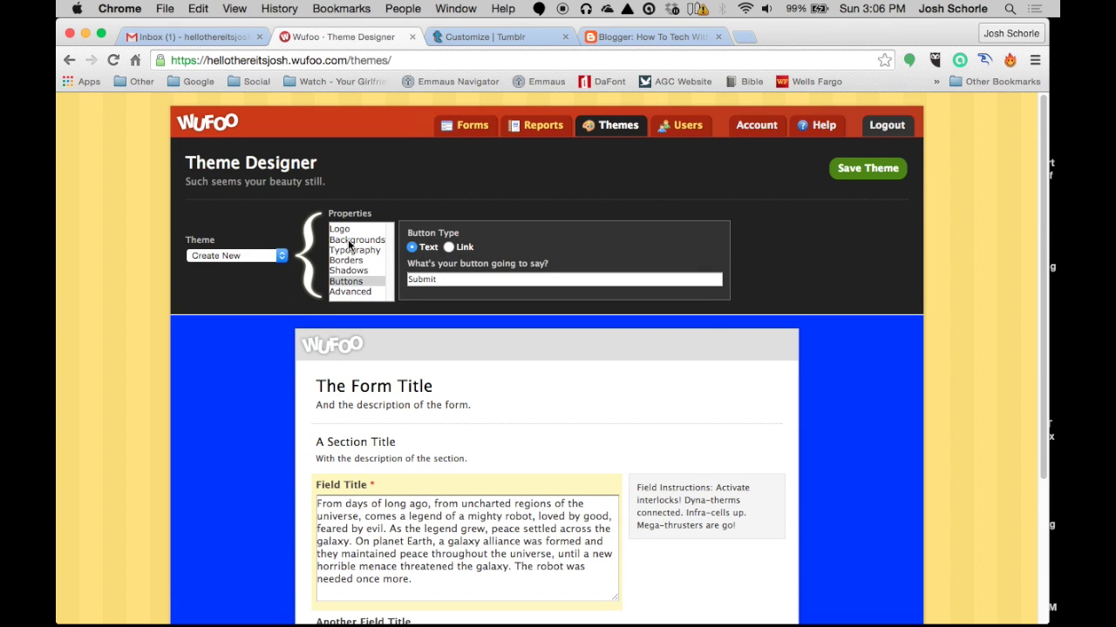
click(347, 271)
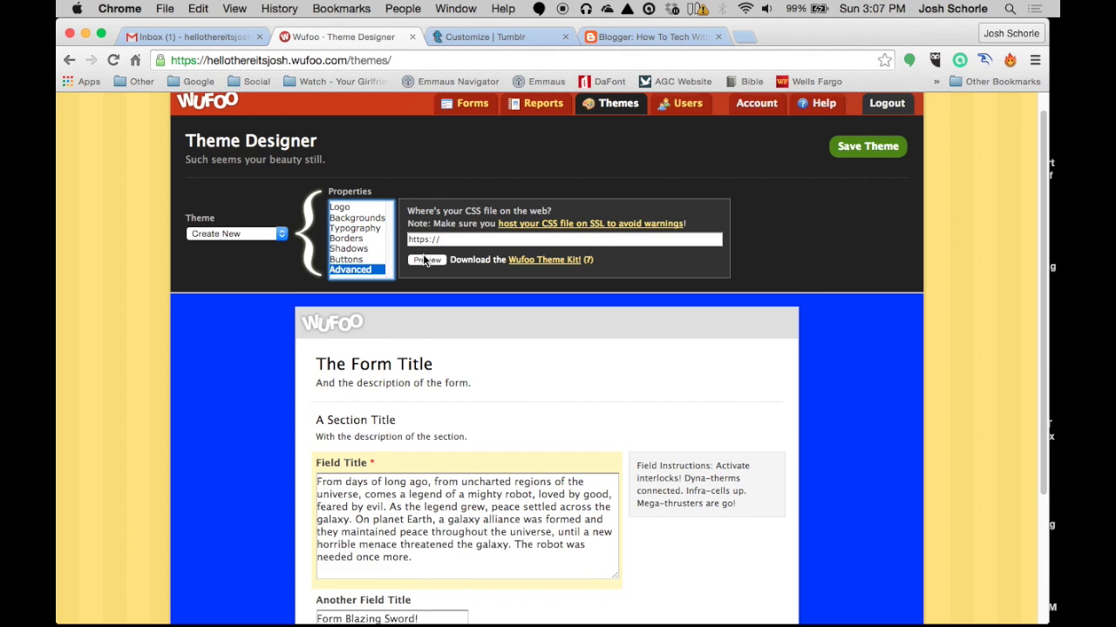
scroll(424, 261, up, 1)
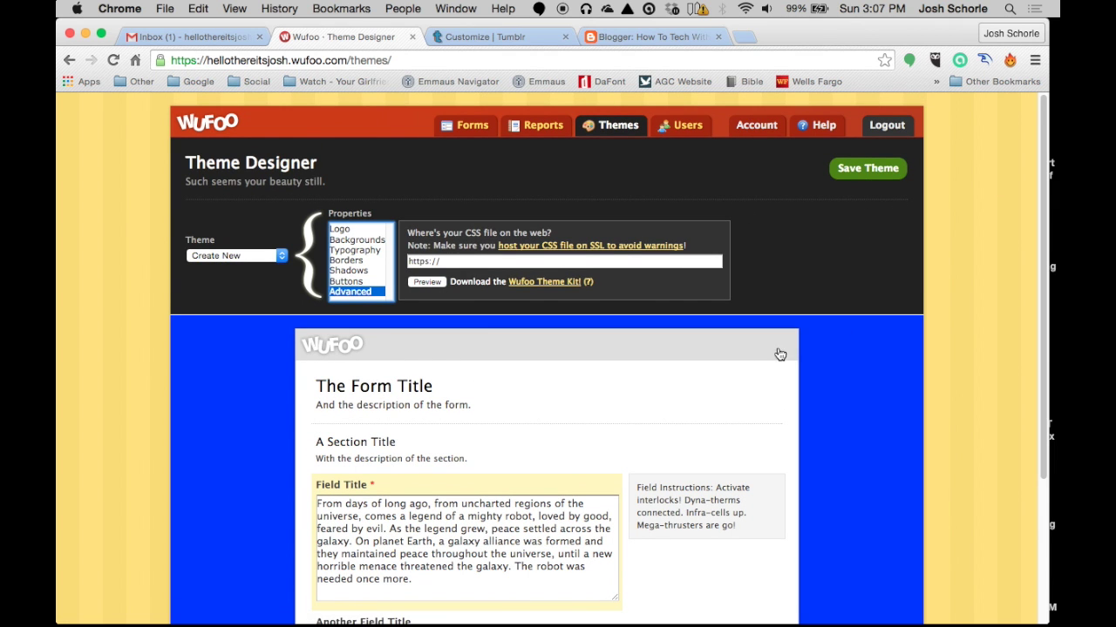
click(865, 170)
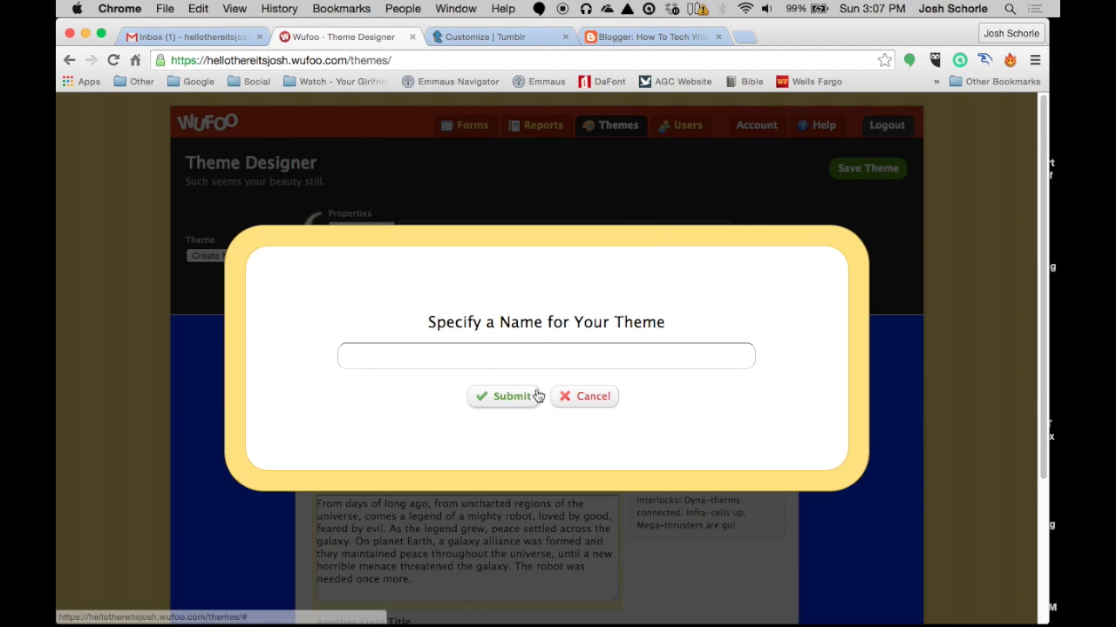
Name the theme 'My theme', submit it, and bring up the theme's logo properties
text(My theme)
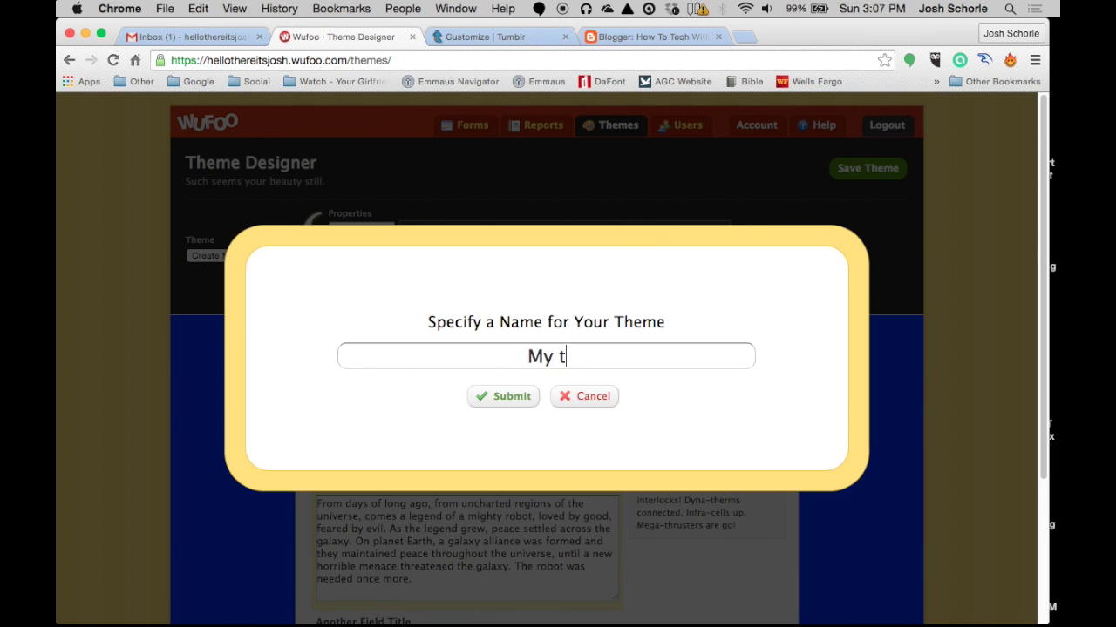
click(514, 397)
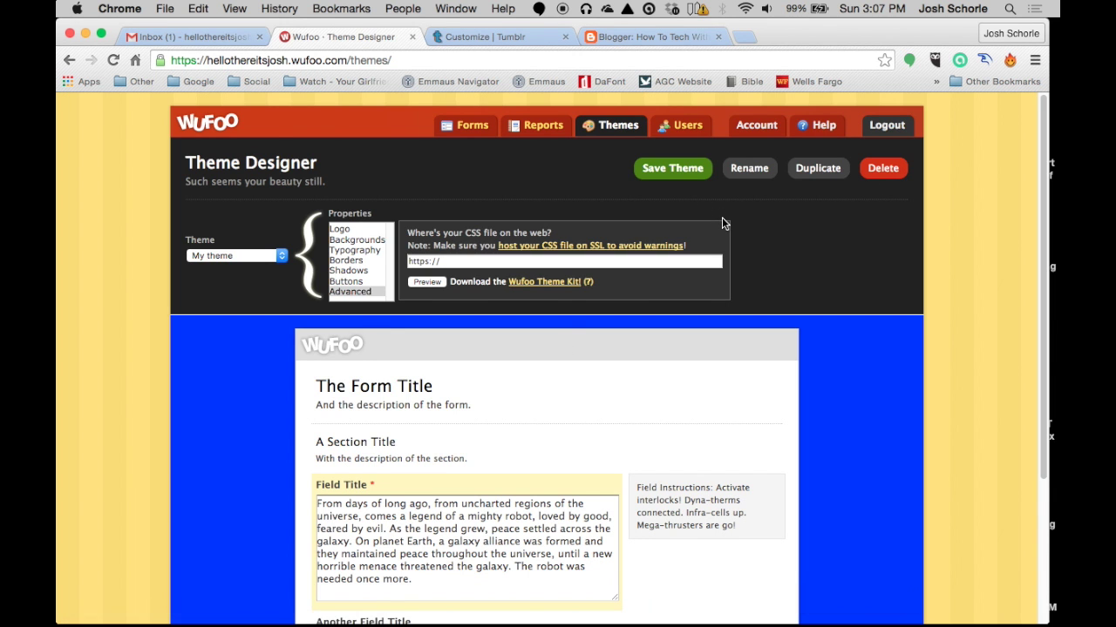
click(352, 229)
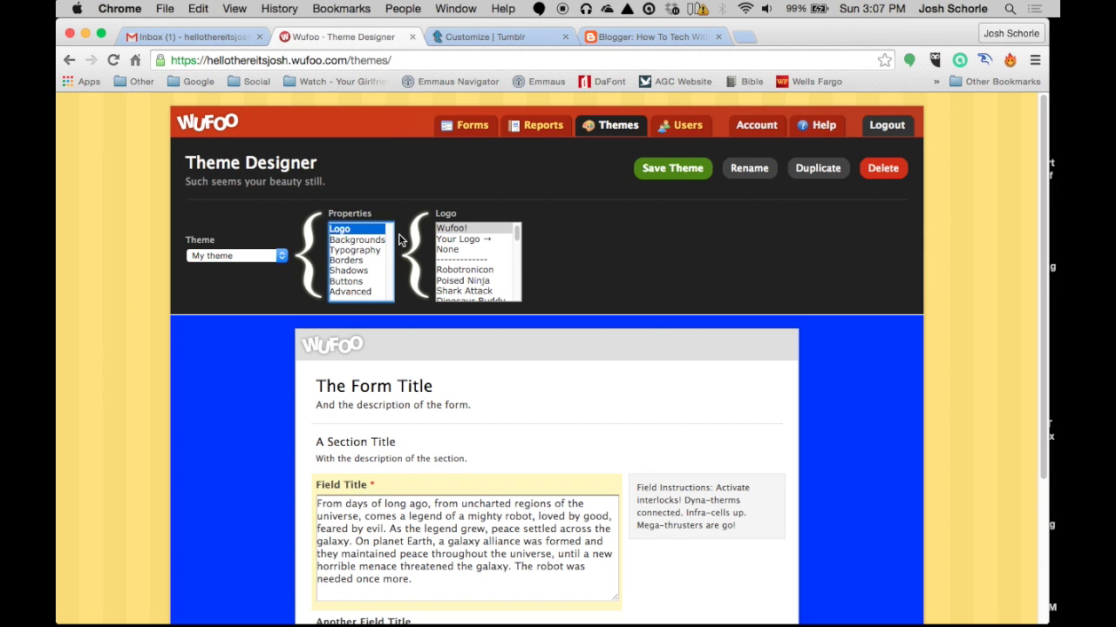
Replace the account user's name with the owner's full name, save the profile, and return to the Form Manager
click(765, 127)
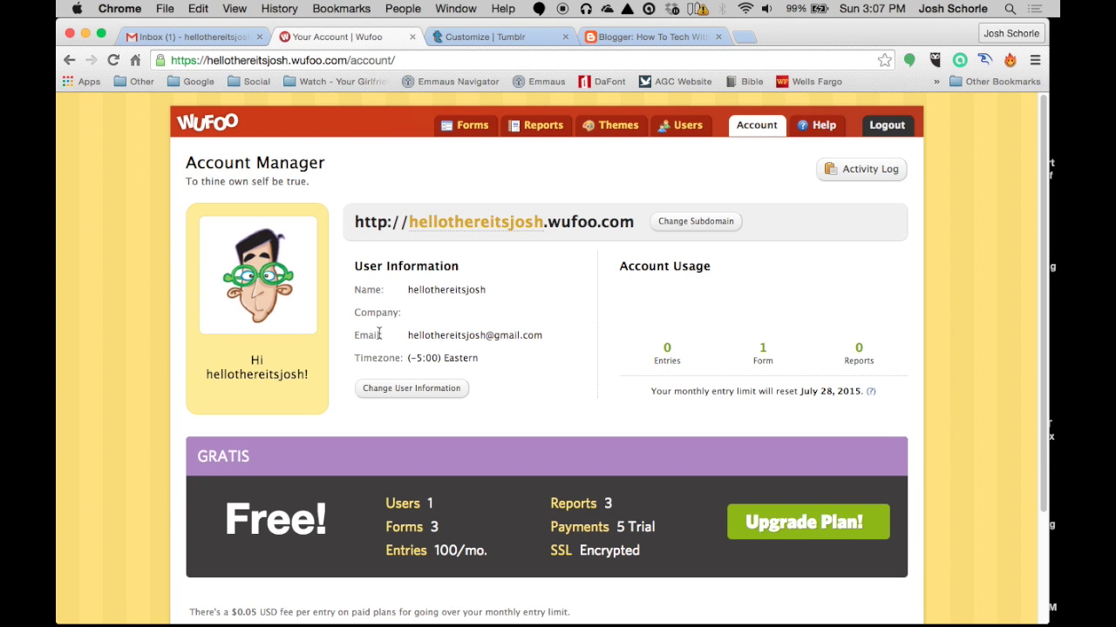
click(402, 390)
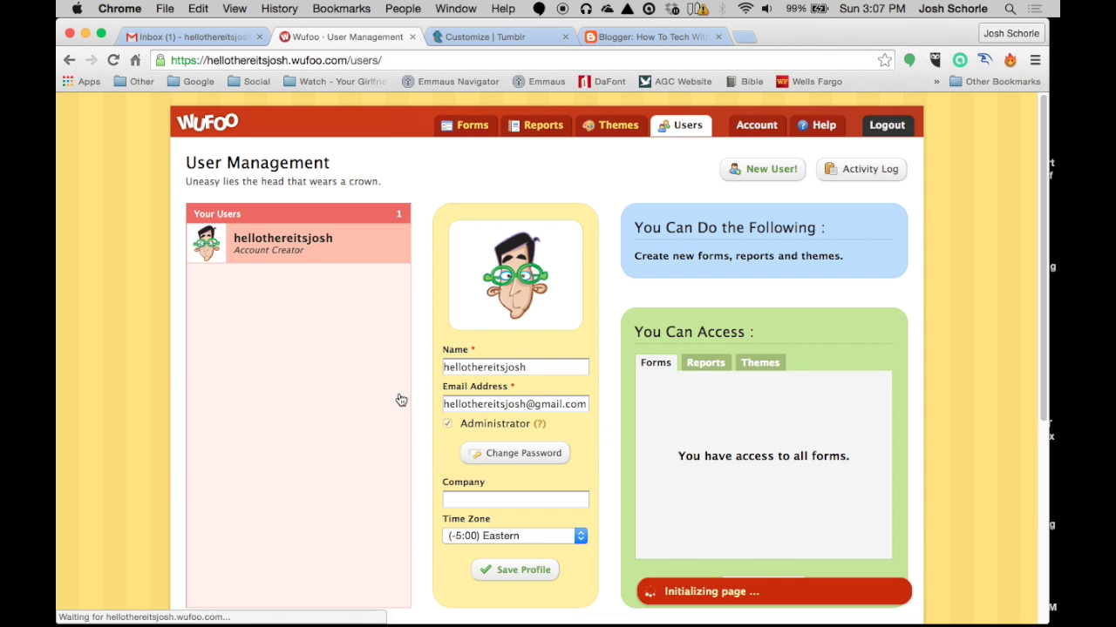
double_click(537, 369)
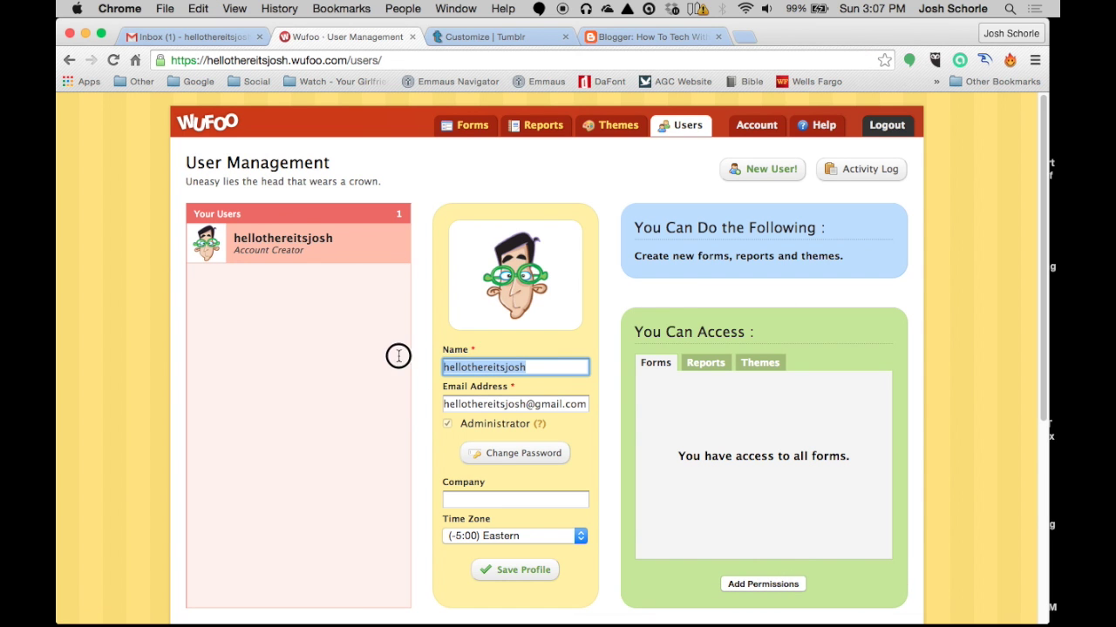
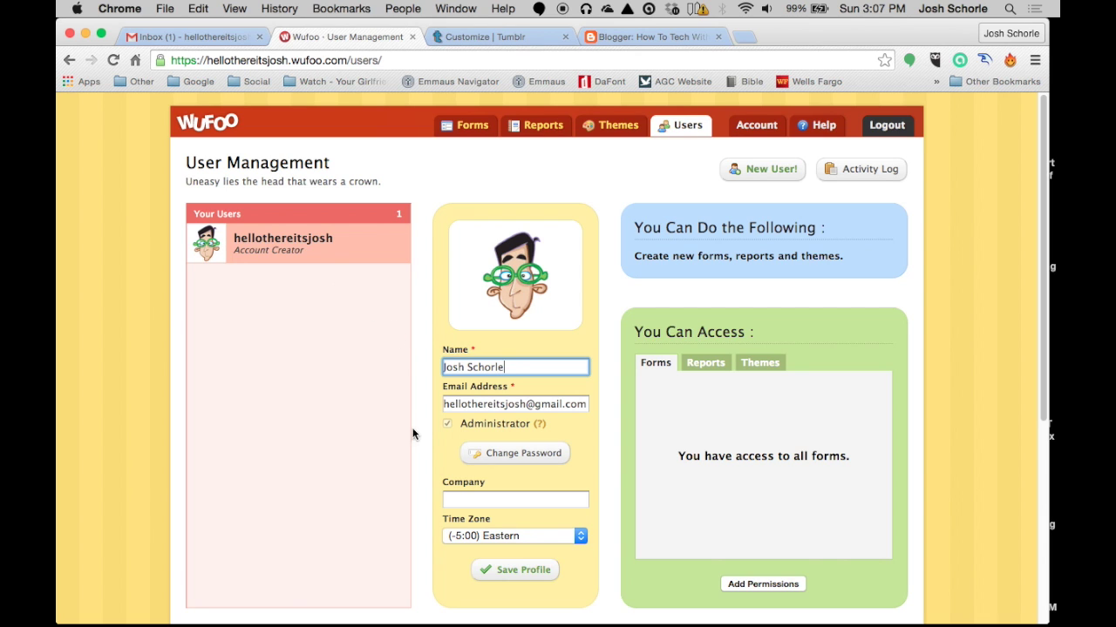
click(457, 497)
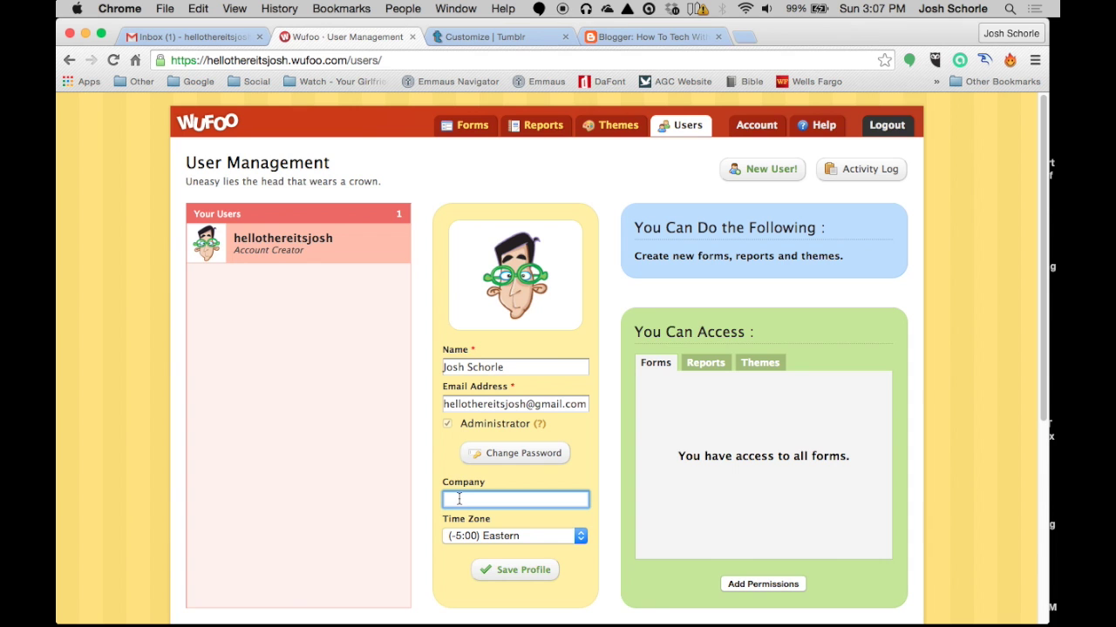
click(515, 570)
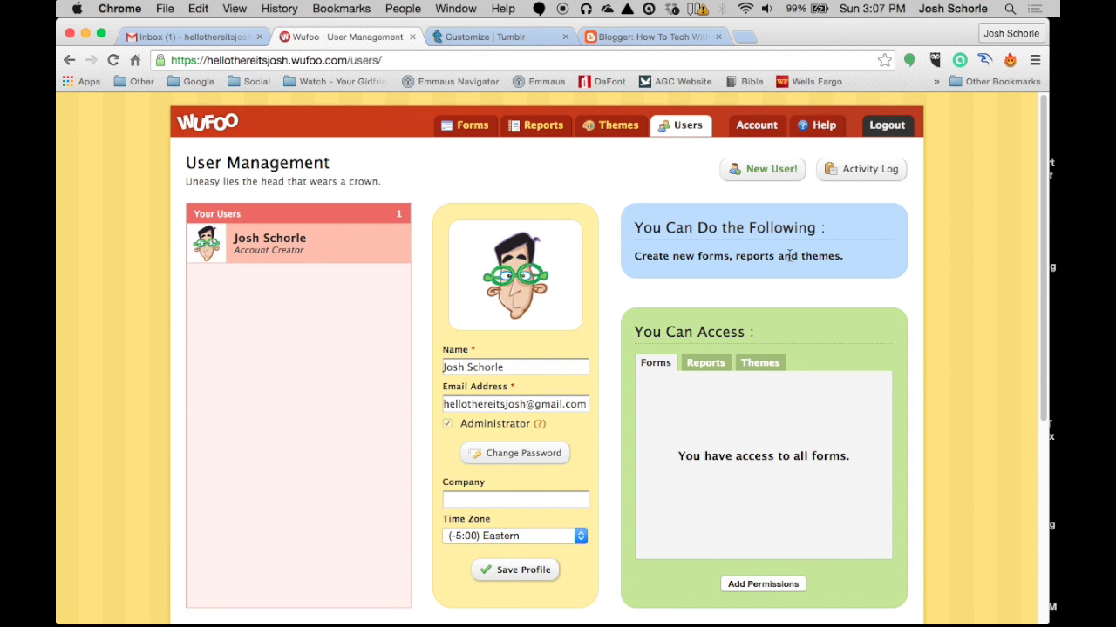
scroll(820, 281, down, 2)
scroll(815, 288, up, 2)
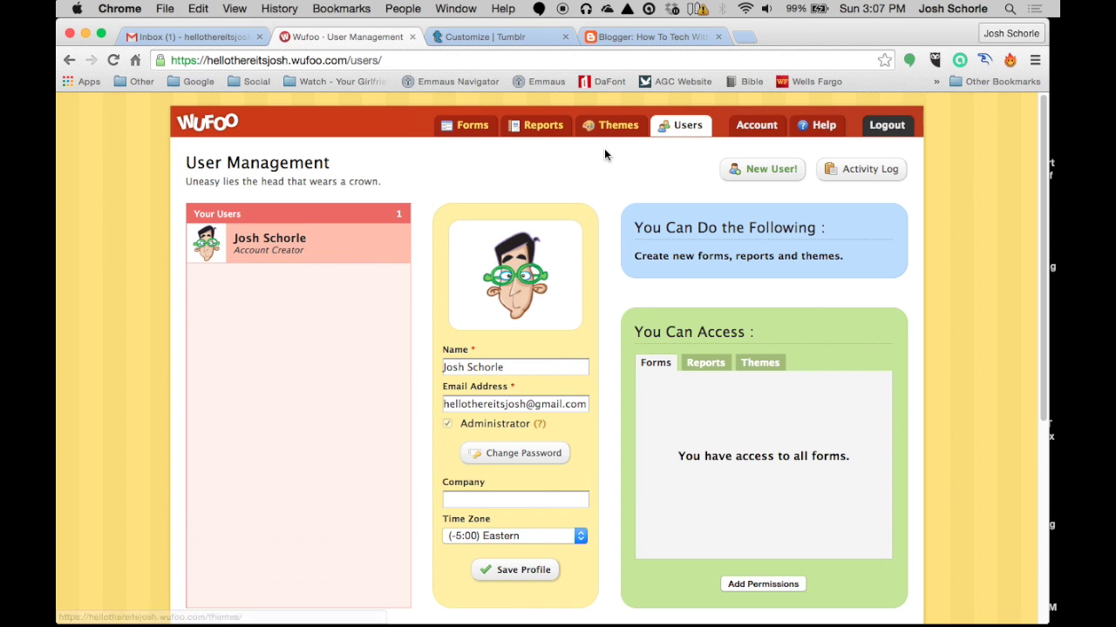
click(476, 129)
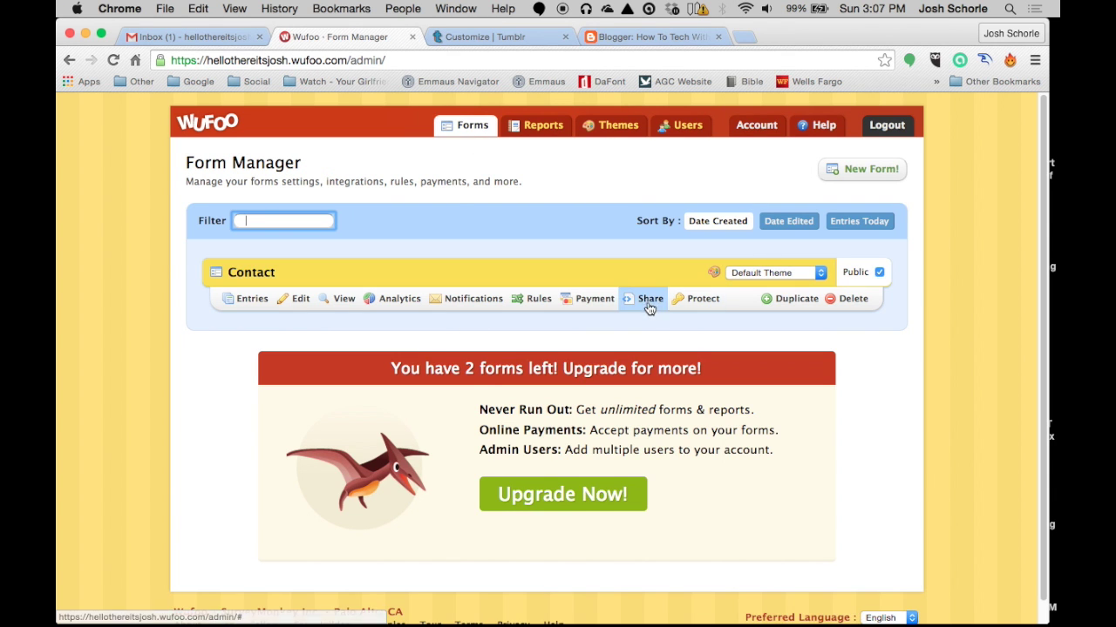
Open the Contact form's Share page and scroll down to the Embed Your Form section
click(649, 305)
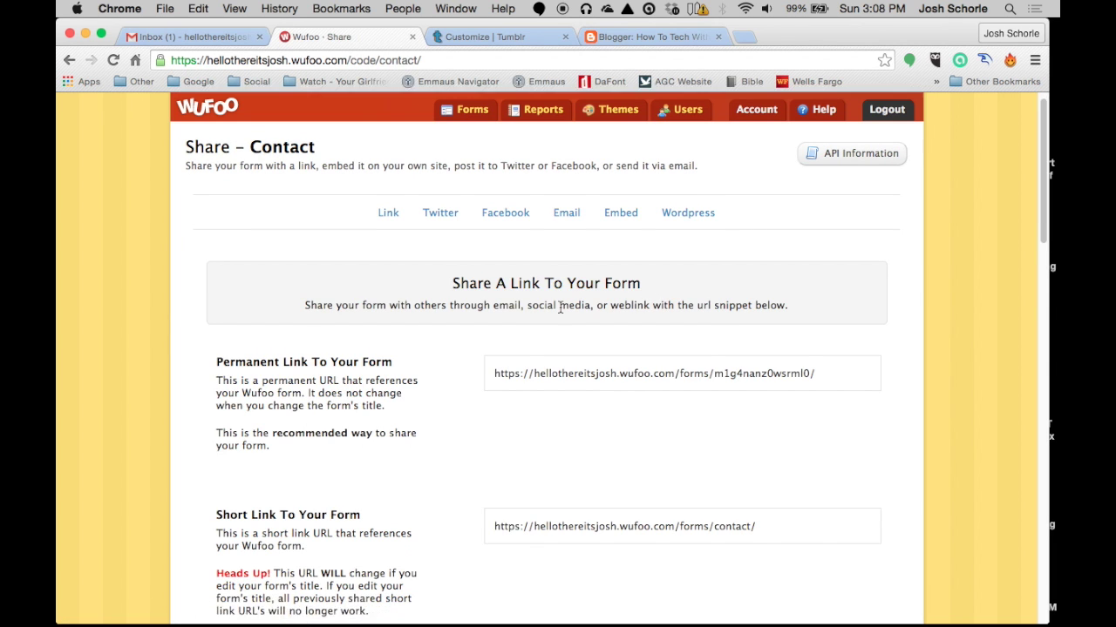
scroll(558, 303, down, 1)
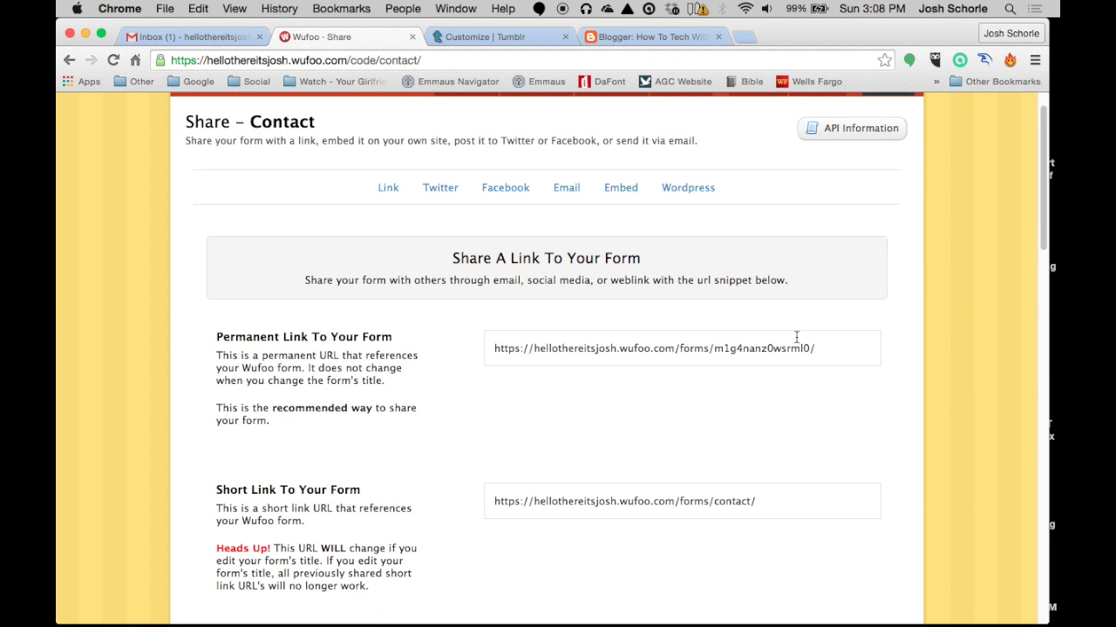
scroll(660, 417, down, 1)
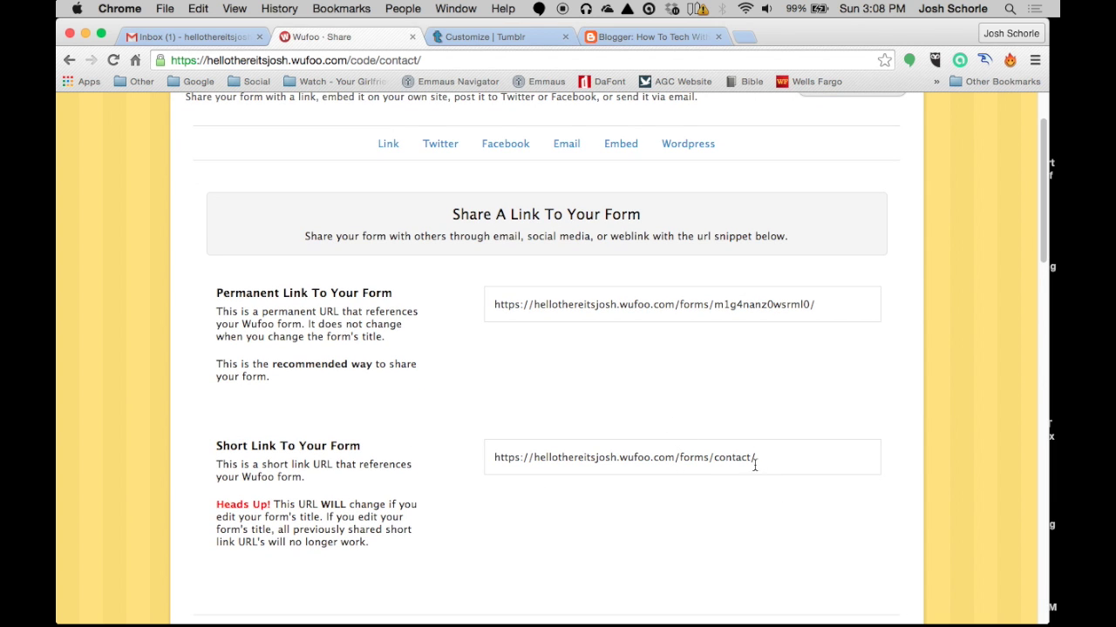
scroll(739, 466, down, 8)
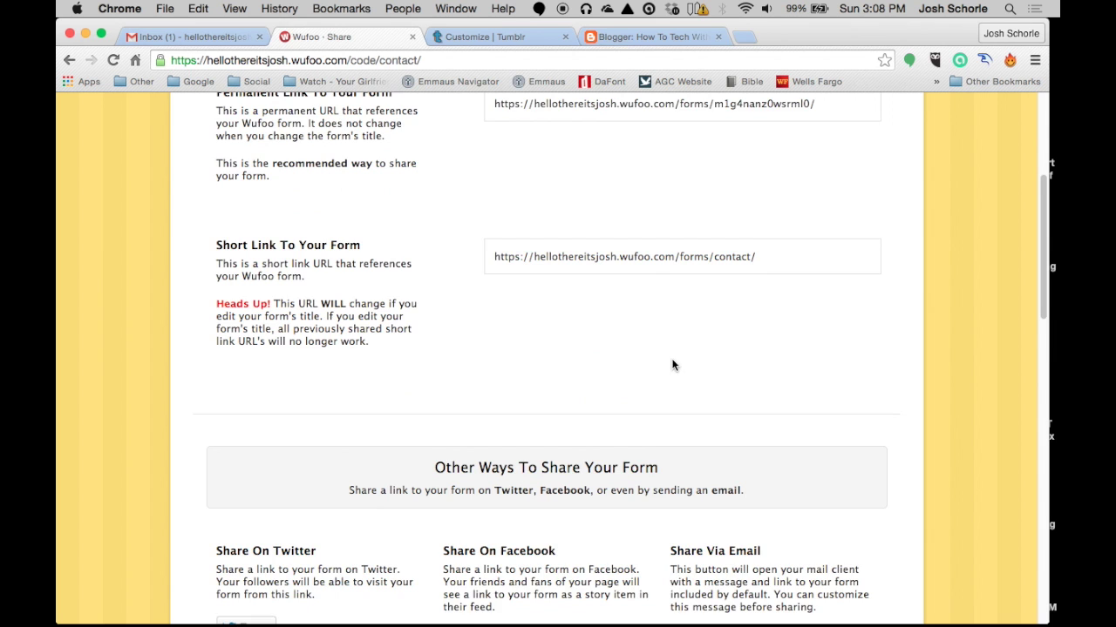
scroll(657, 348, down, 8)
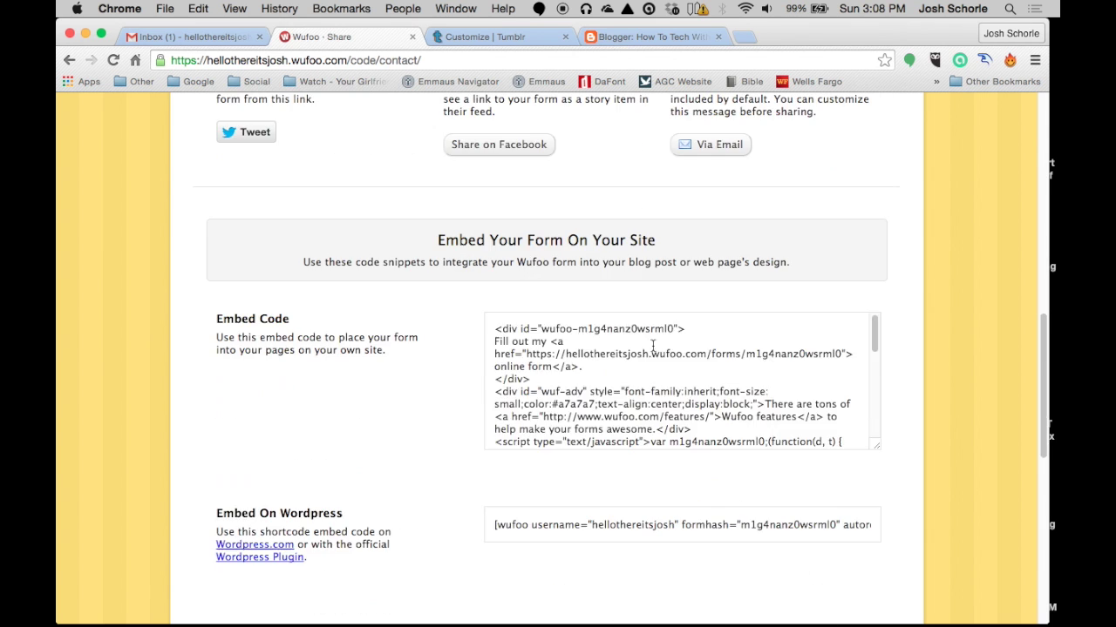
scroll(610, 375, down, 3)
scroll(430, 382, down, 3)
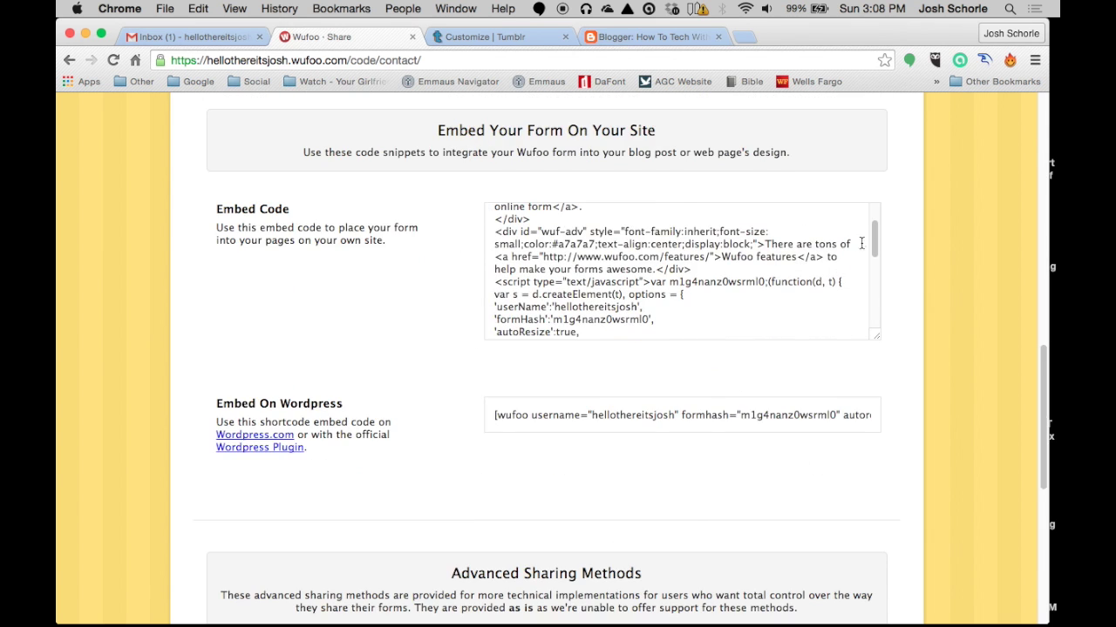
drag(873, 239, 873, 211)
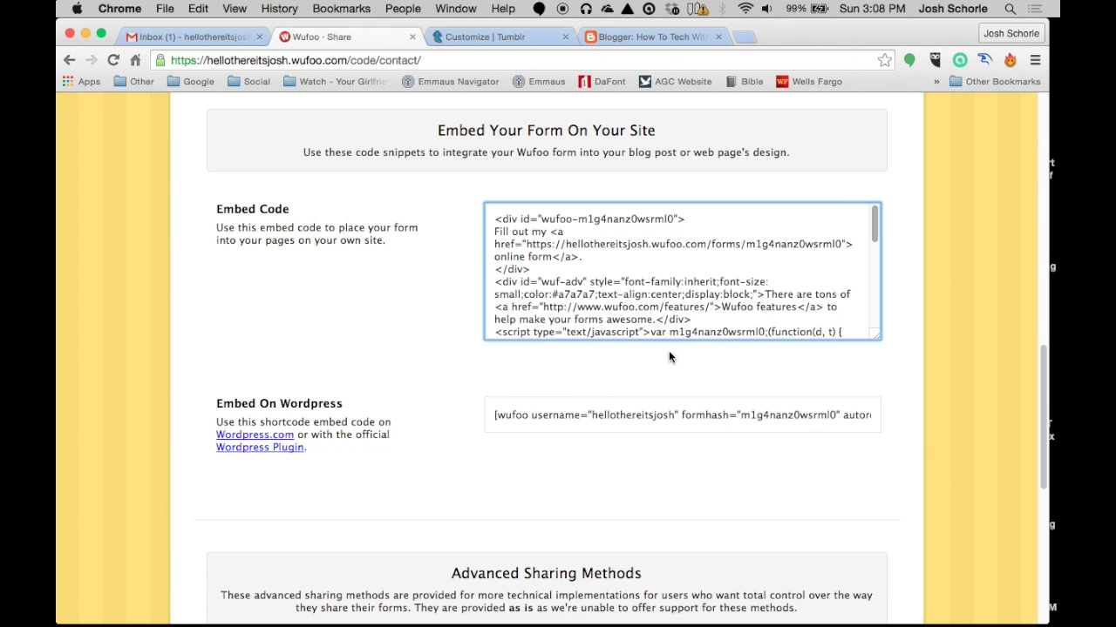
Select and copy the complete Wufoo embed code from the Embed Code box
drag(494, 415, 889, 418)
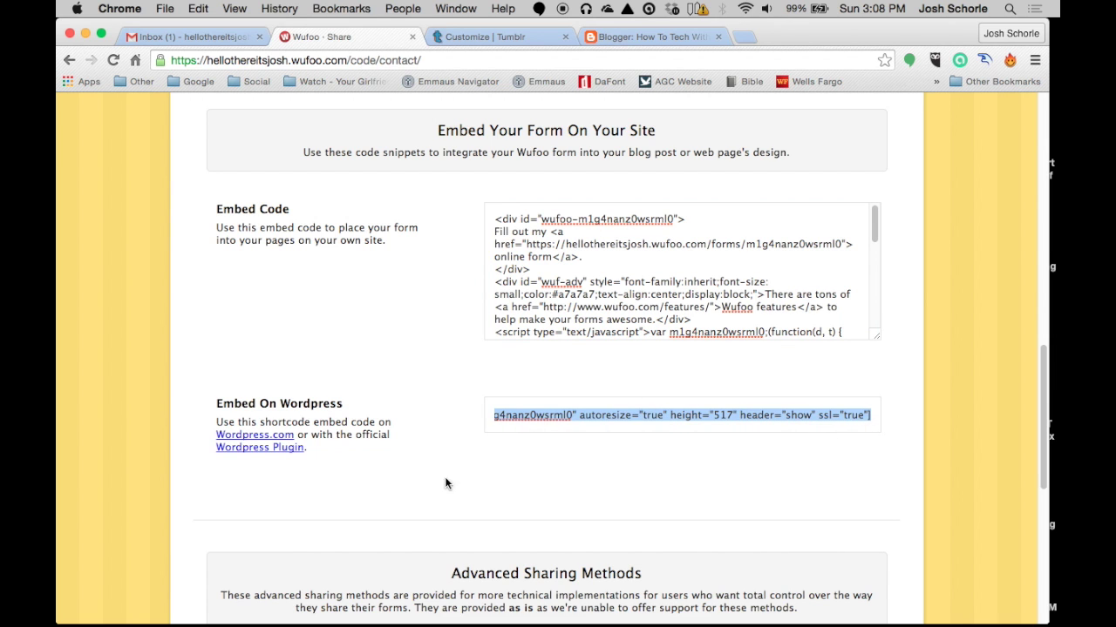
click(377, 460)
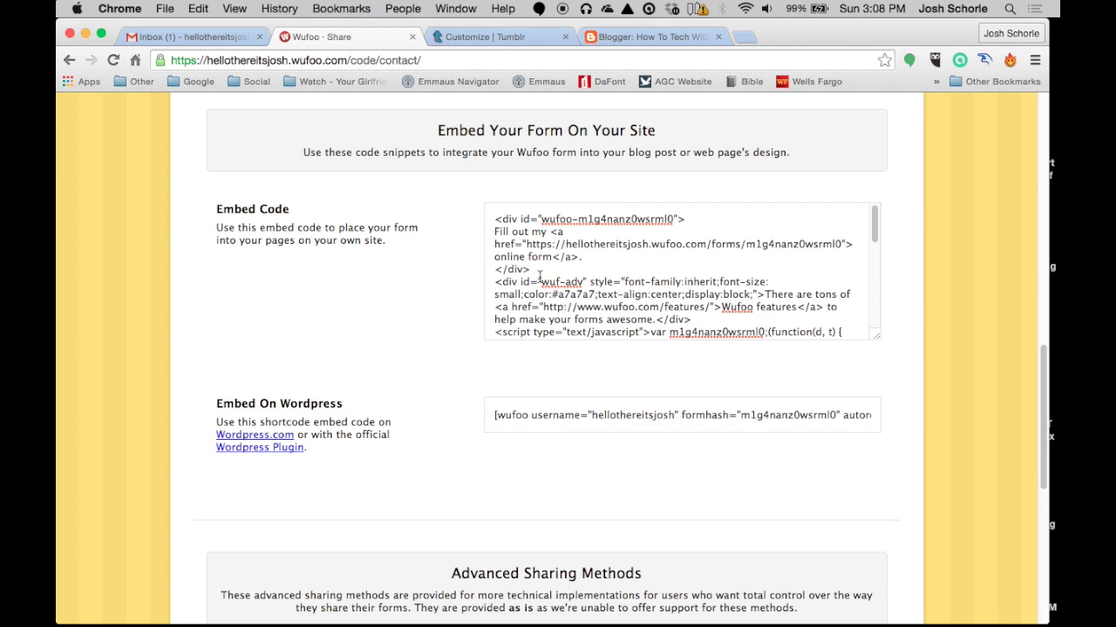
drag(494, 220, 821, 358)
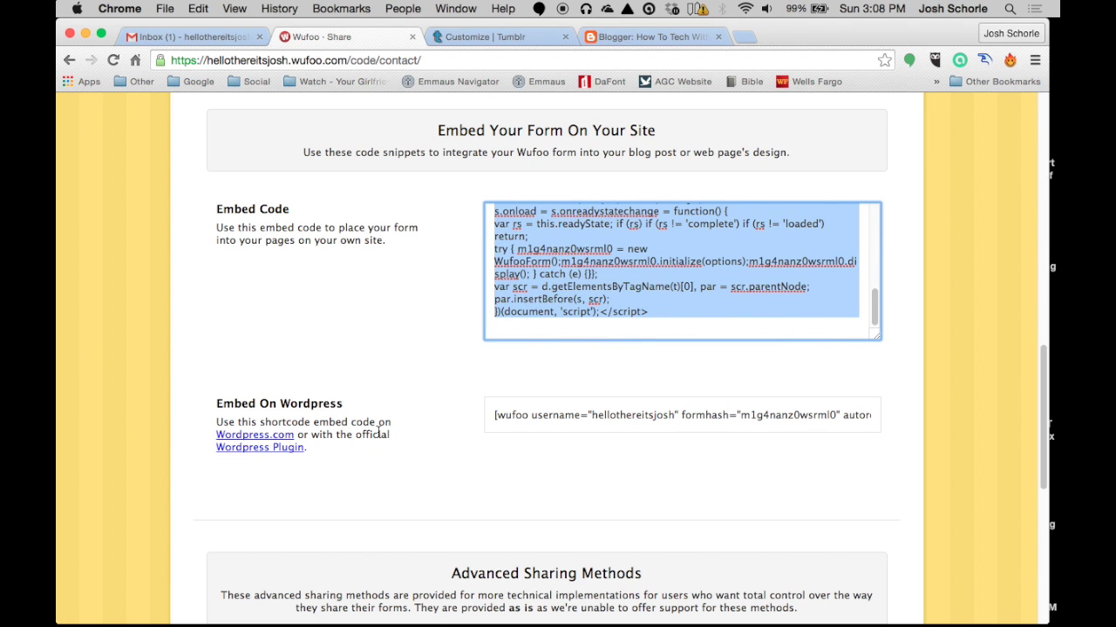
key(super+c)
click(497, 36)
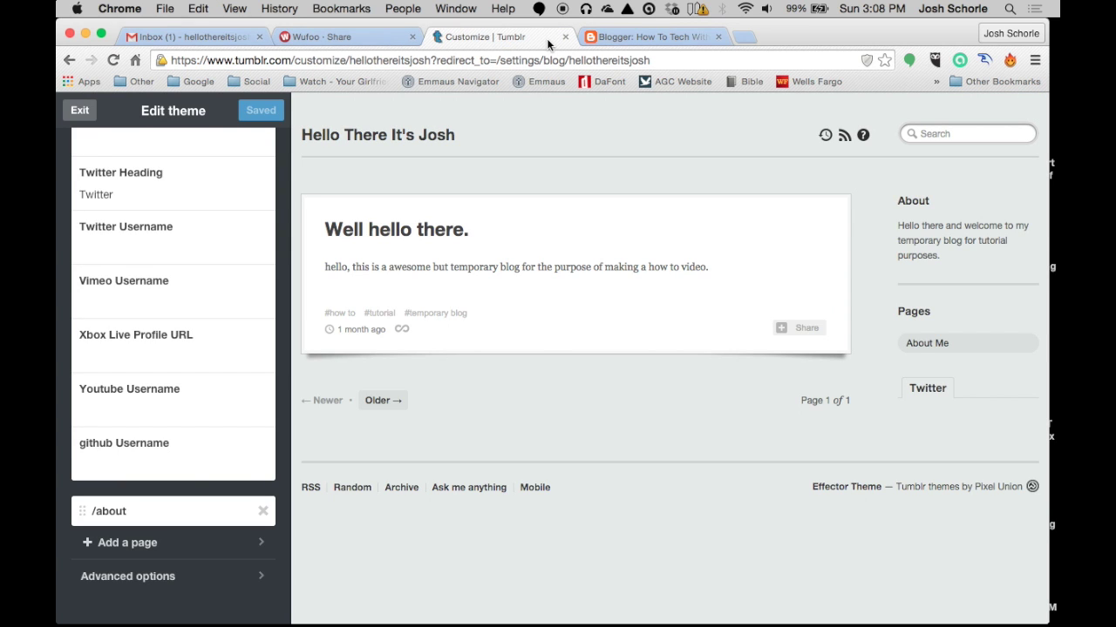
Add a new Tumblr blog page using the Custom Layout option
click(149, 552)
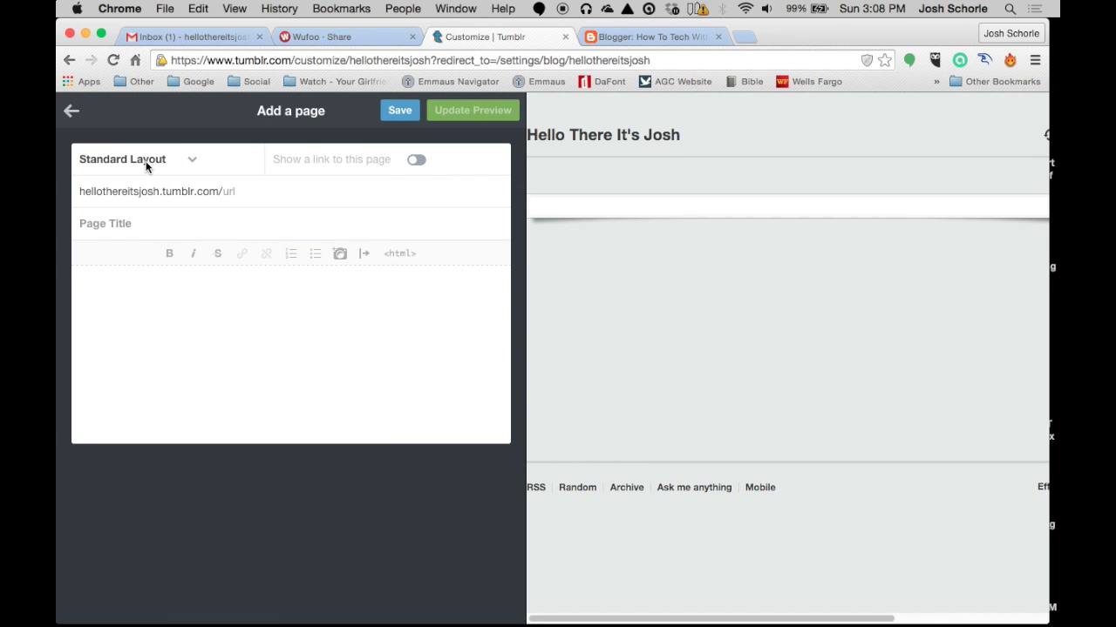
click(146, 161)
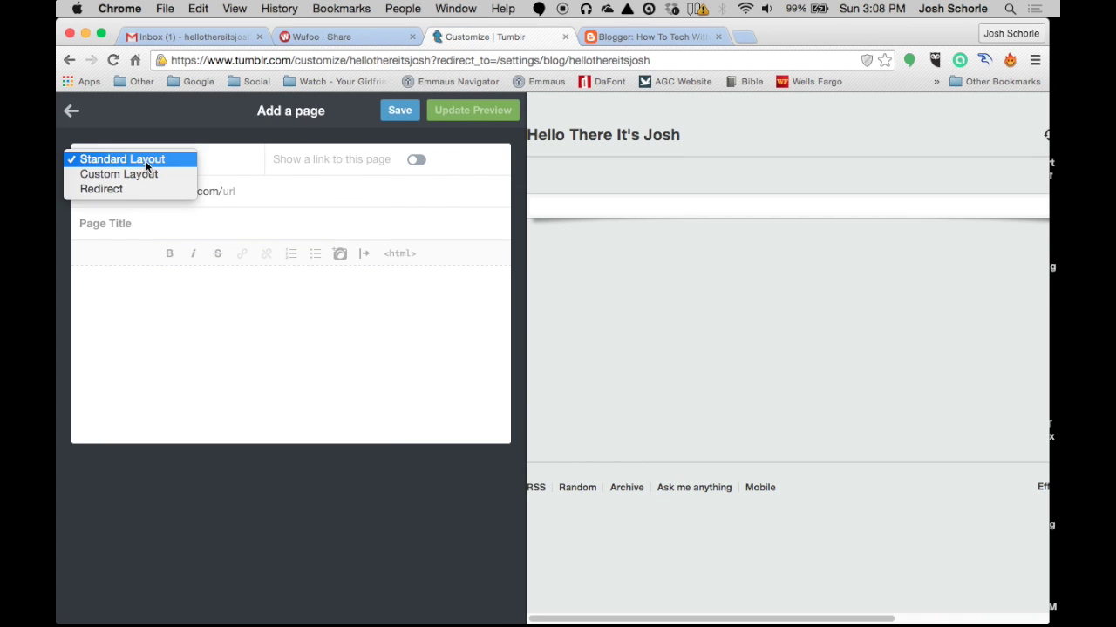
click(159, 172)
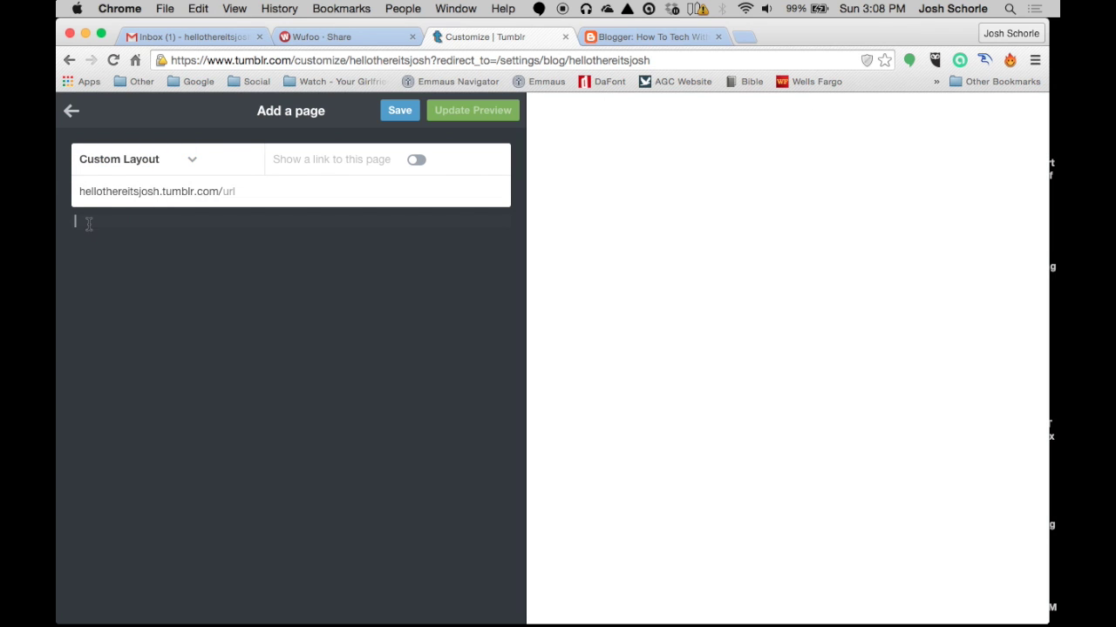
Paste the Wufoo embed code, update the preview, and save the page at /contact
click(92, 217)
key(ctrl+v)
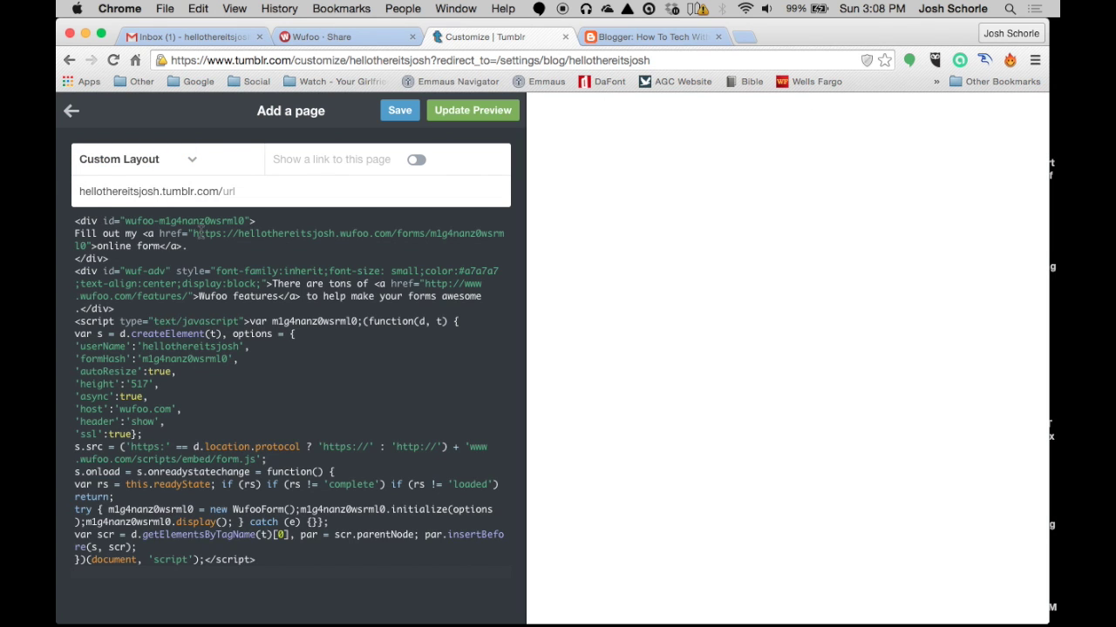
click(460, 110)
text(contact)
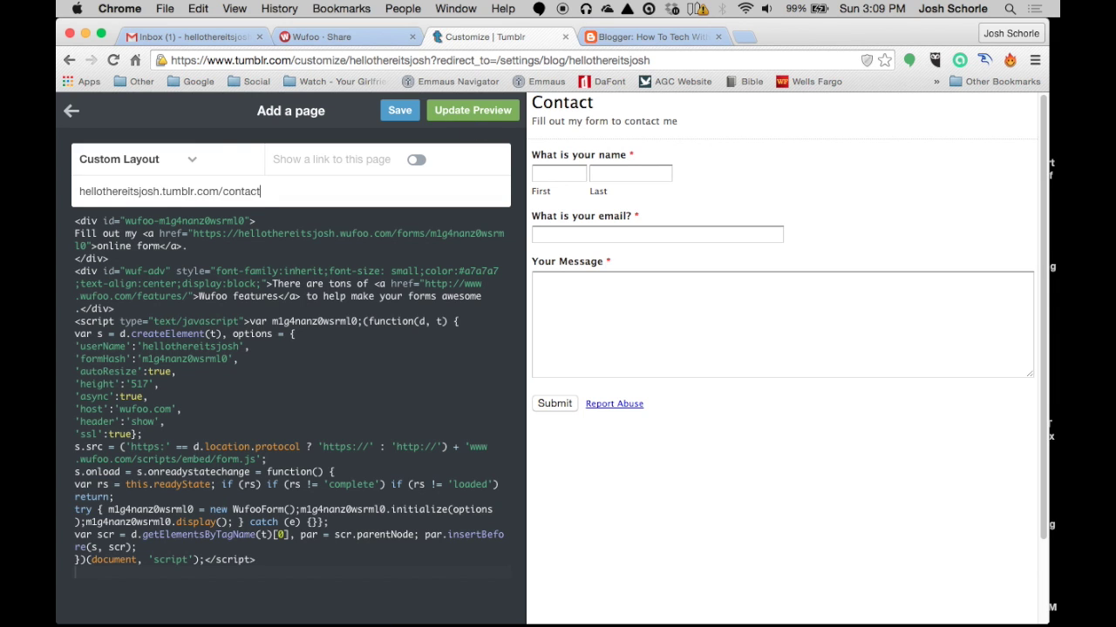
click(399, 109)
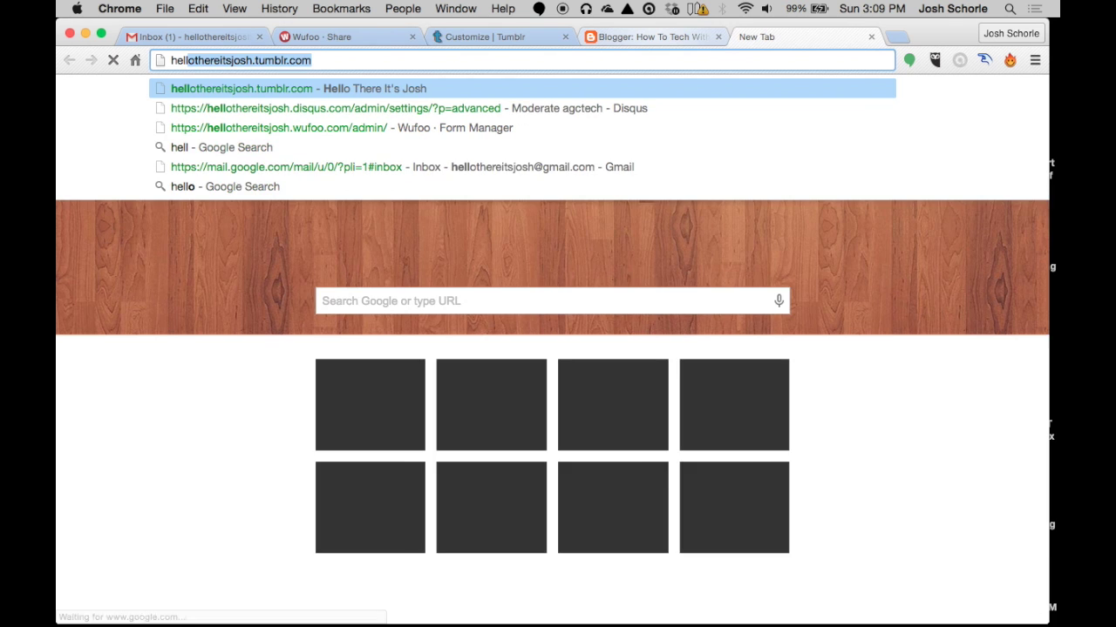
Load the blog's live /contact page to confirm the form shows, then return to Blogger's Pages list
key(Right)
text(/)
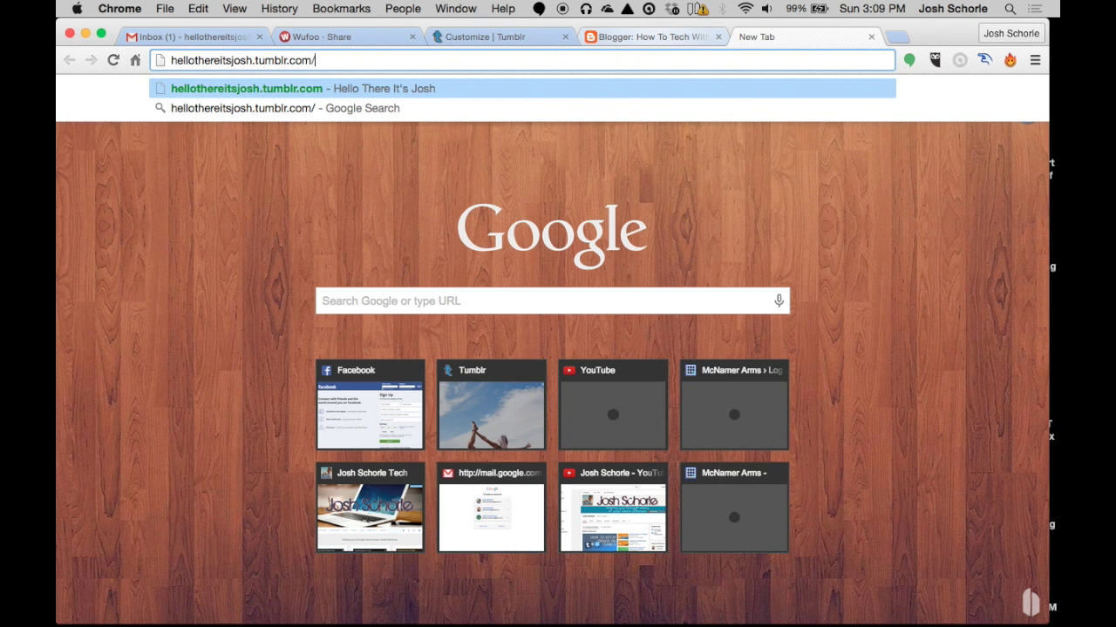
text(contact)
key(Return)
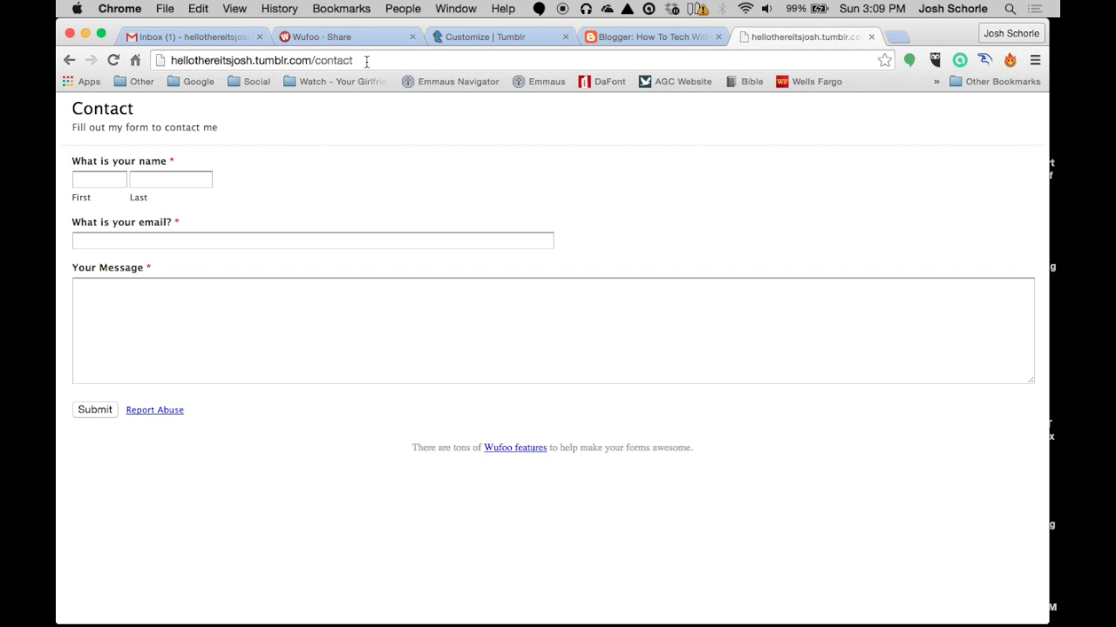
drag(366, 61, 193, 65)
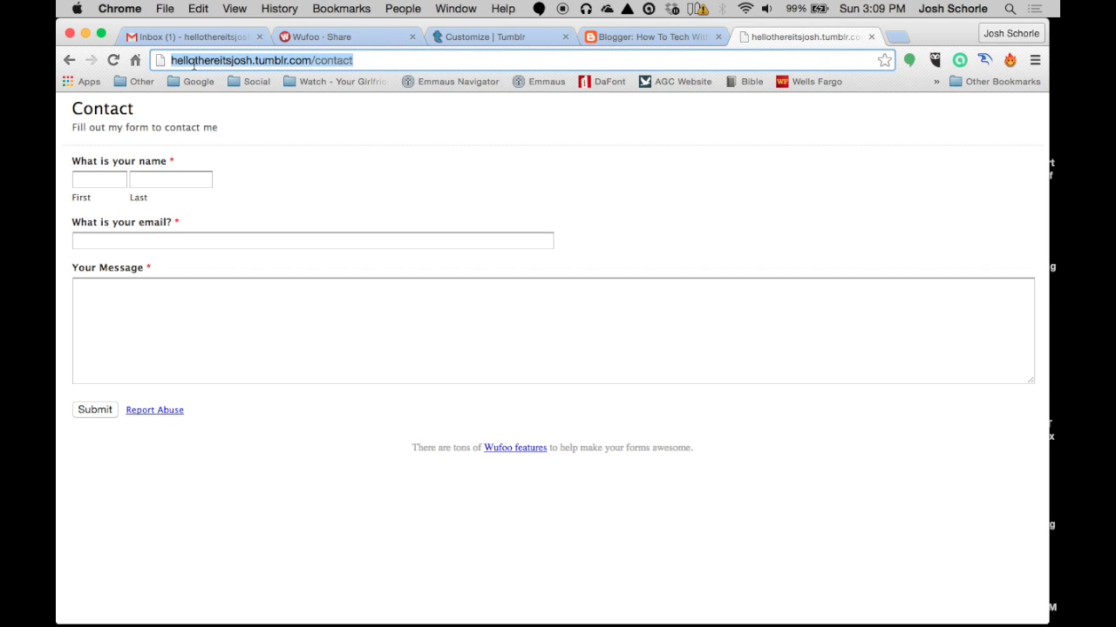
click(382, 61)
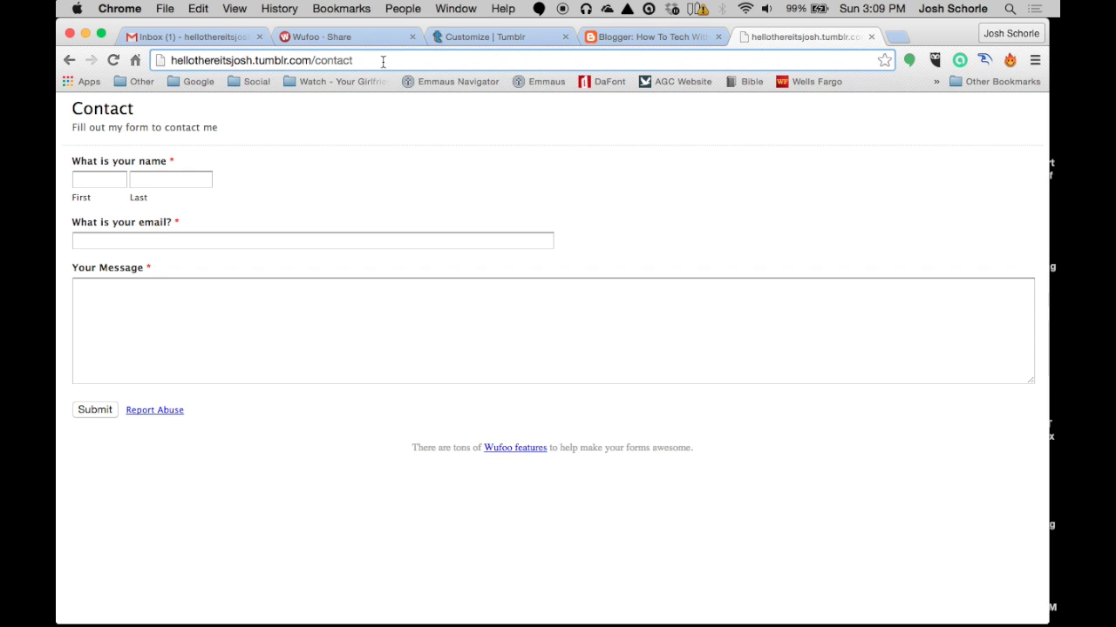
click(609, 38)
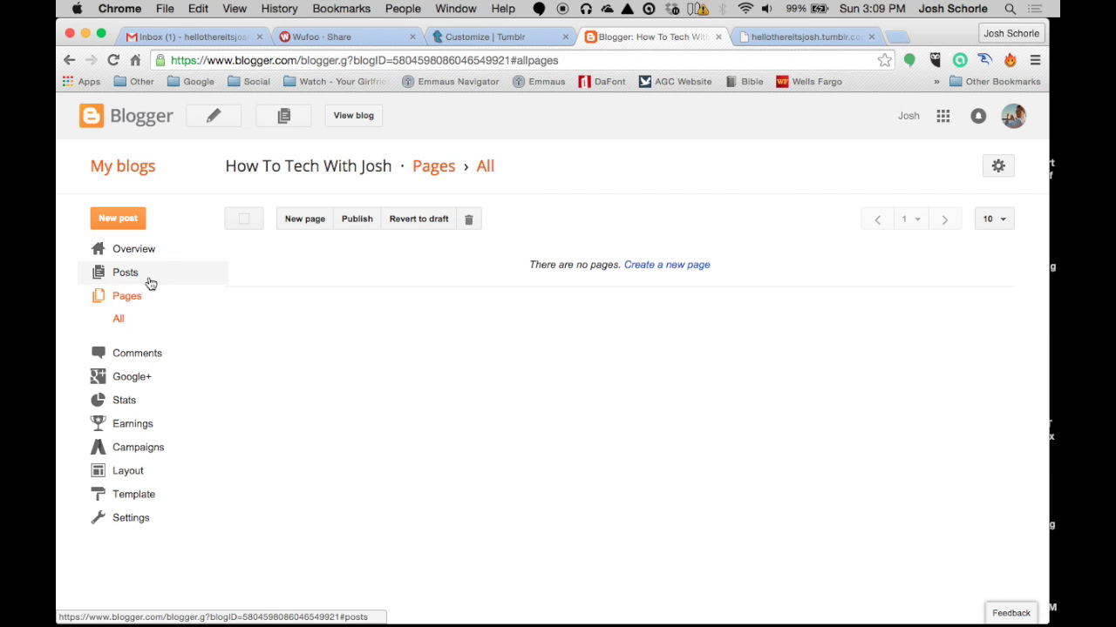
Start a new Blogger page titled 'Contact Me'
click(310, 221)
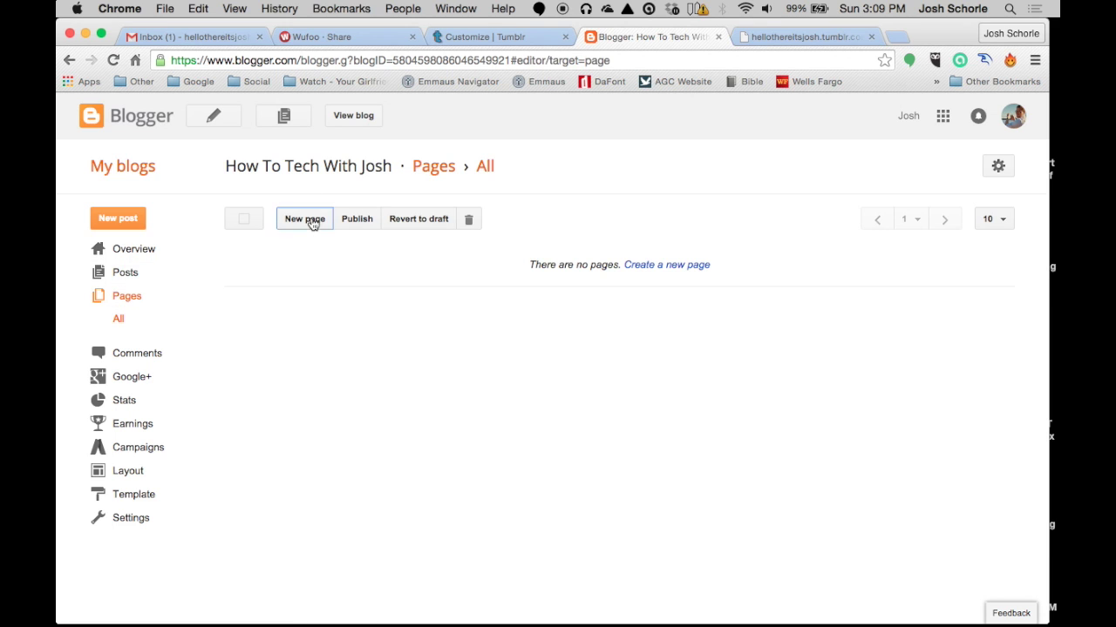
click(299, 156)
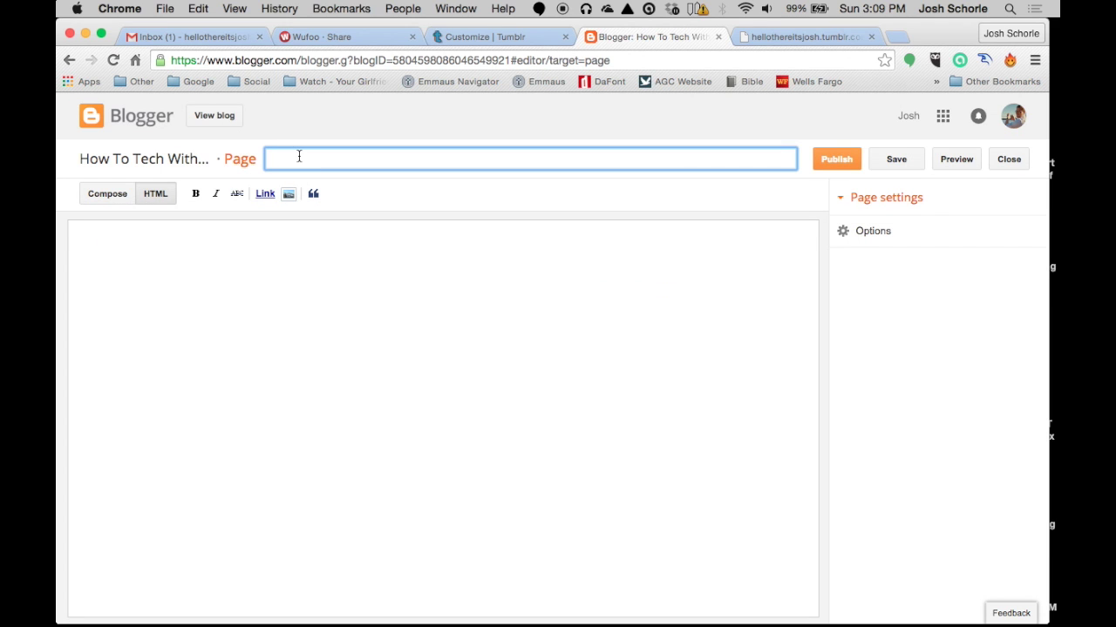
text(Contact Me)
Paste the Wufoo embed code in HTML mode and preview the Contact Me page
click(111, 195)
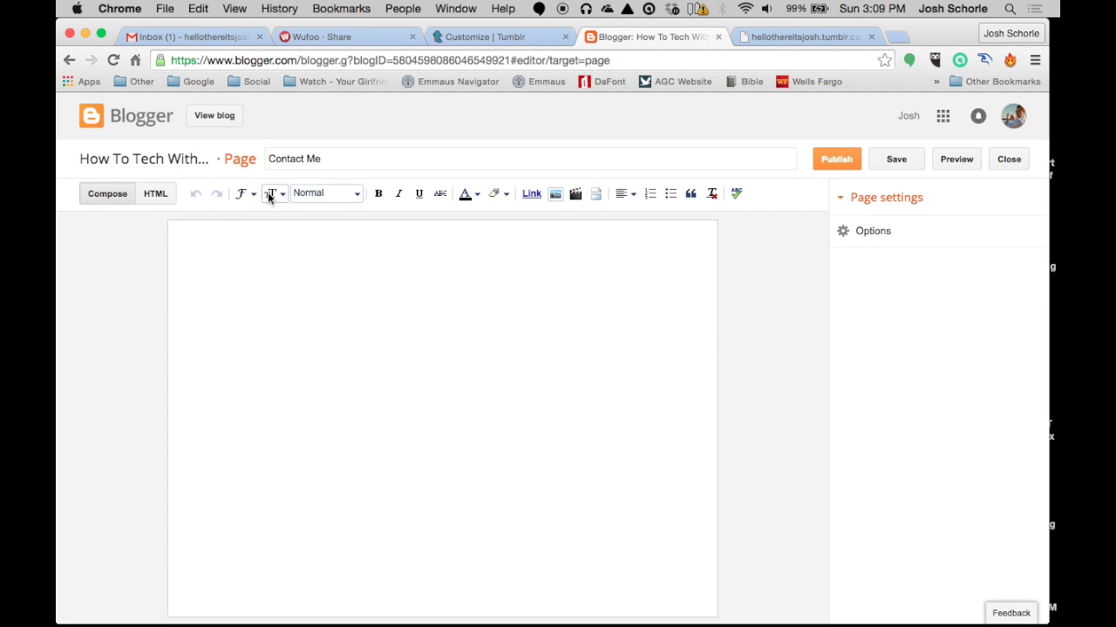
click(153, 194)
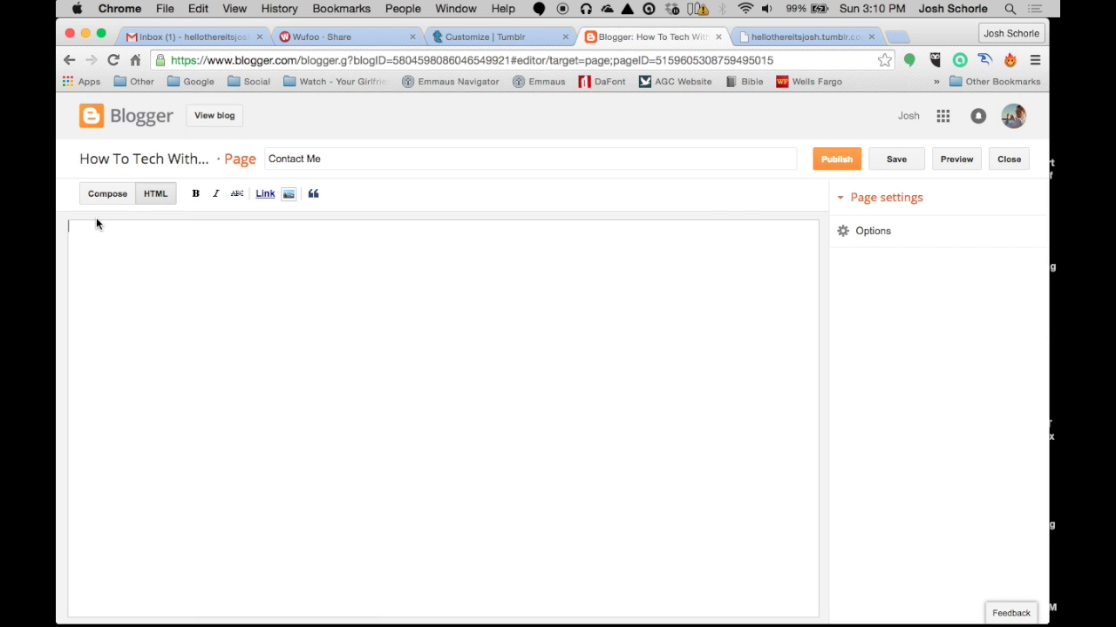
key(super+v)
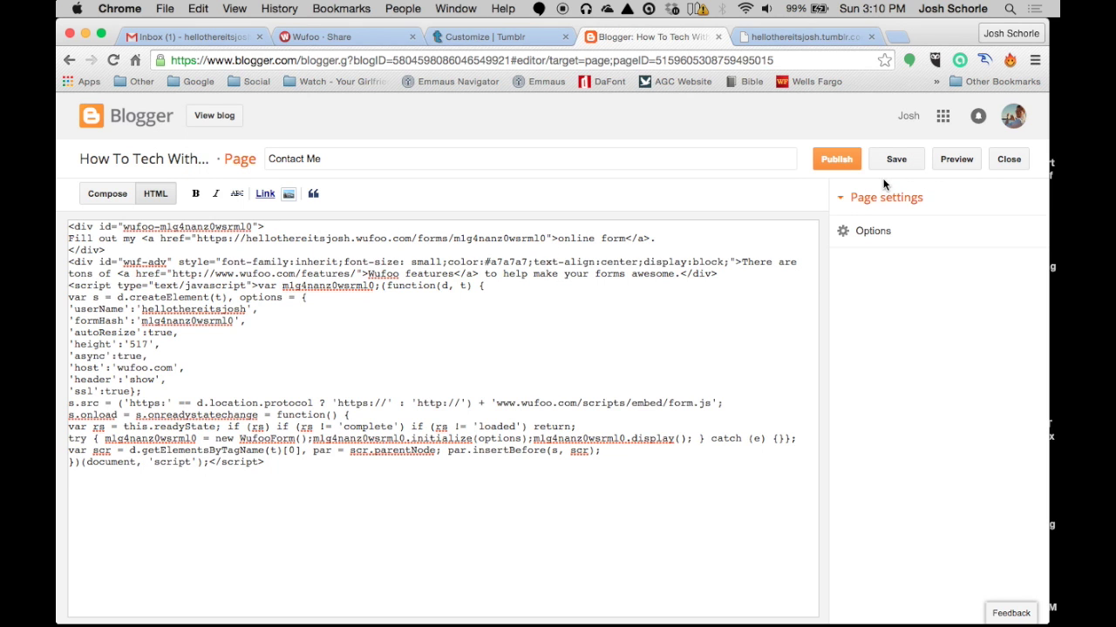
click(954, 160)
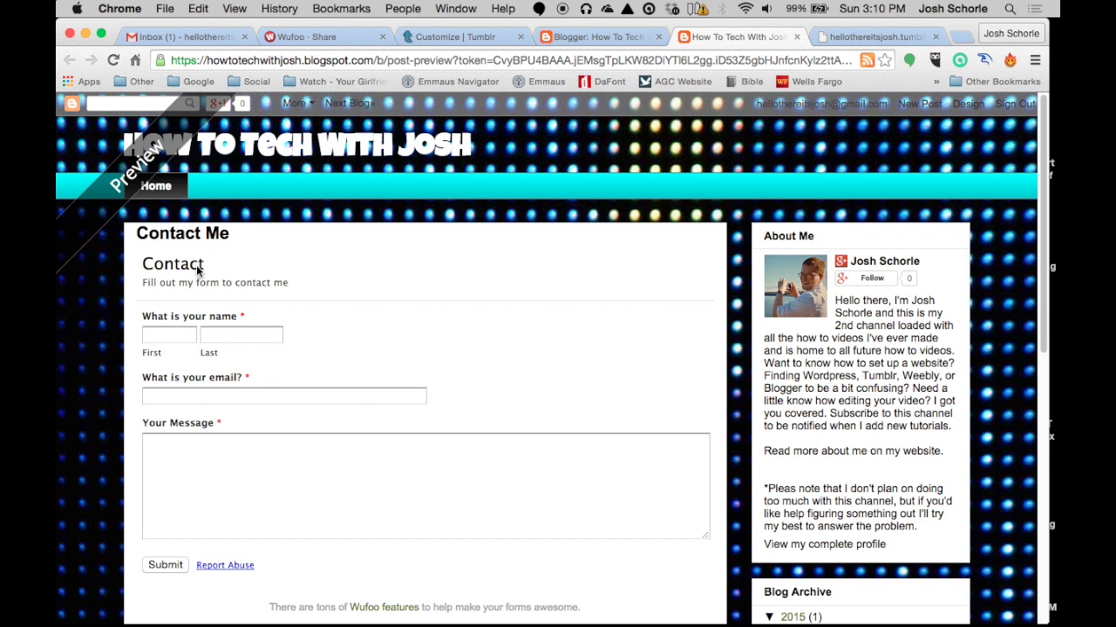
scroll(192, 371, down, 3)
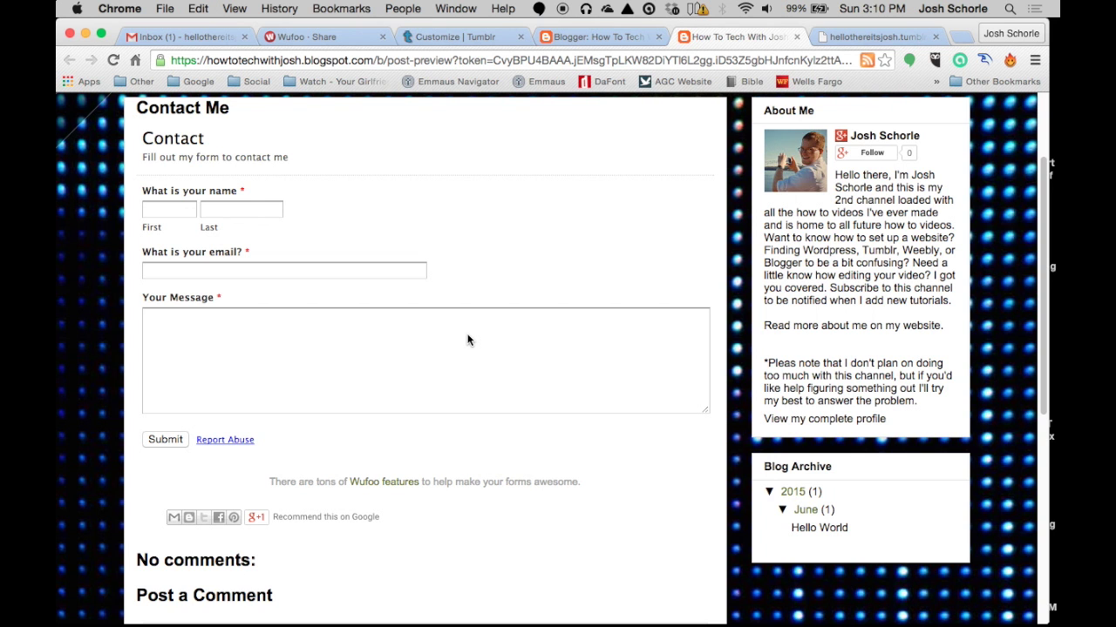
scroll(480, 404, up, 5)
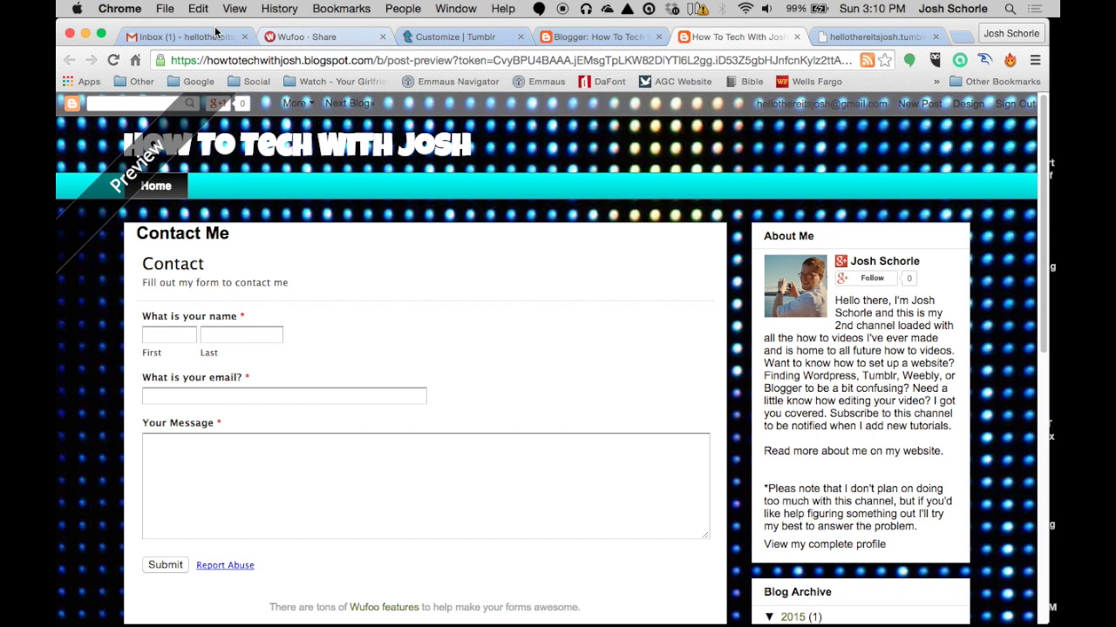
click(340, 42)
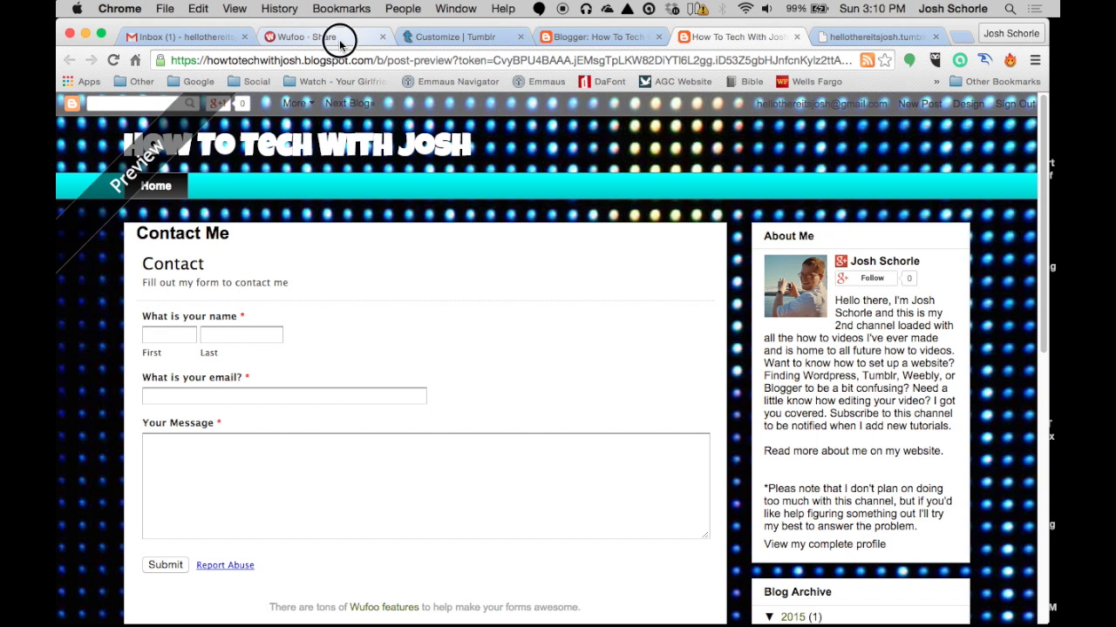
Scroll back to the top of the Contact form's Wufoo Share page
scroll(374, 250, down, 1)
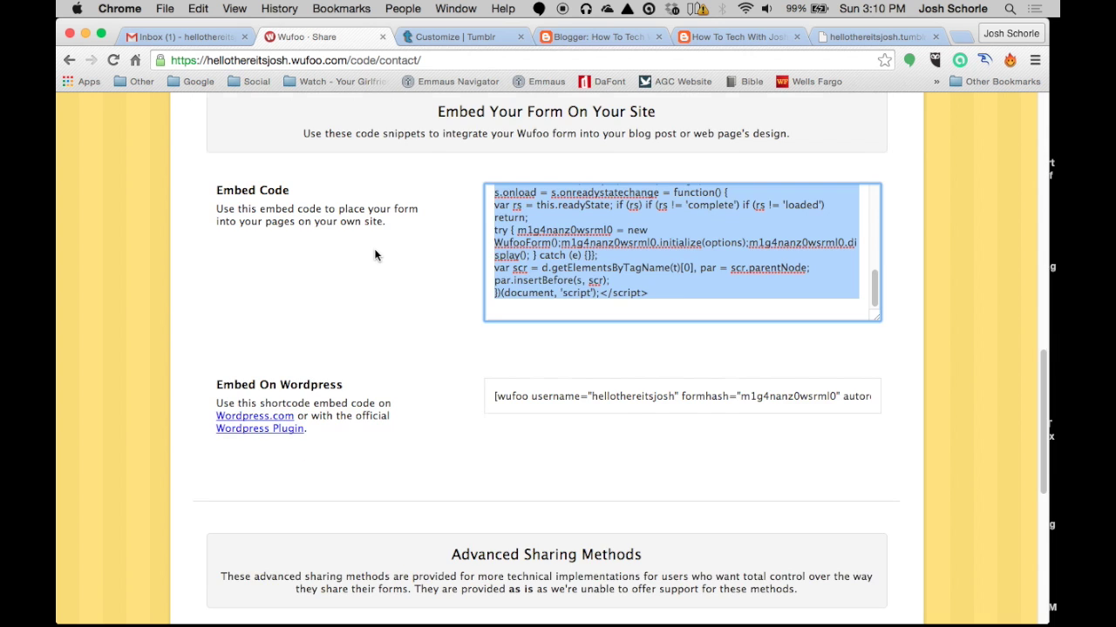
scroll(374, 248, up, 15)
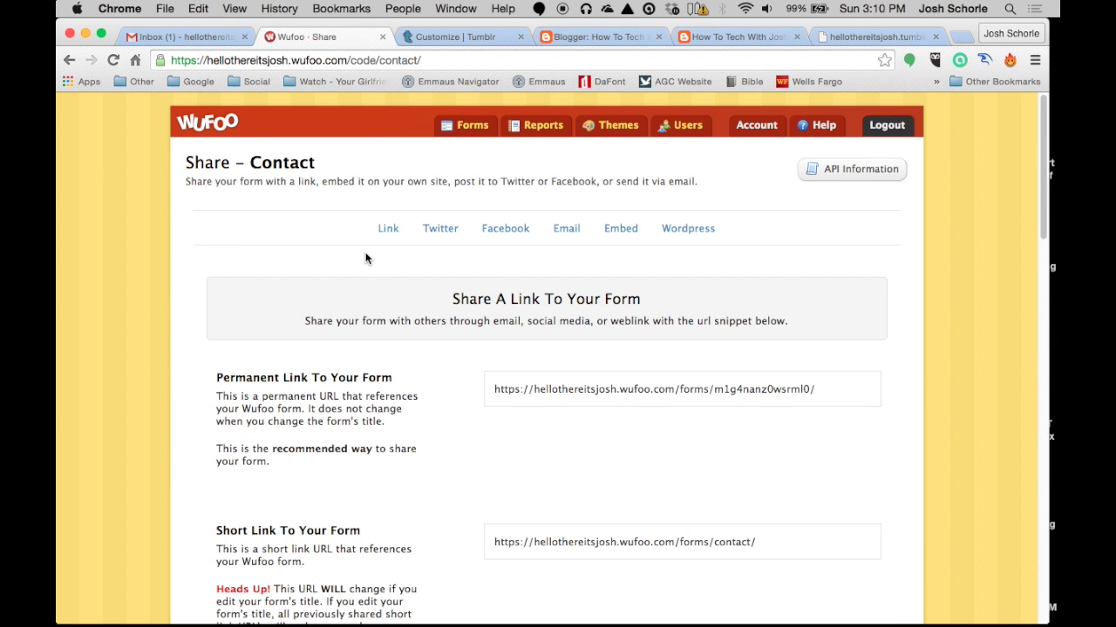